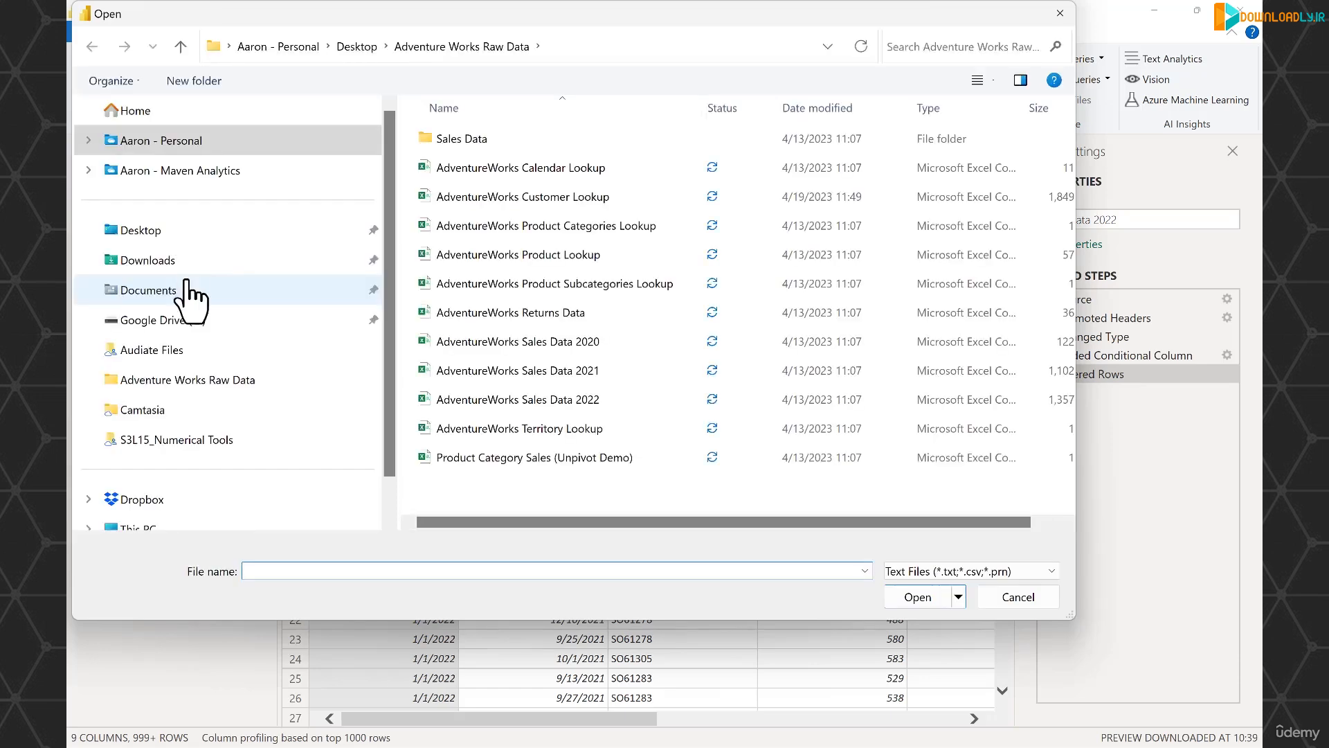
Import the AdventureWorks Sales Data 2021 CSV file with its default settings and rename the query to Sales Data 2021.
left_click(563, 376)
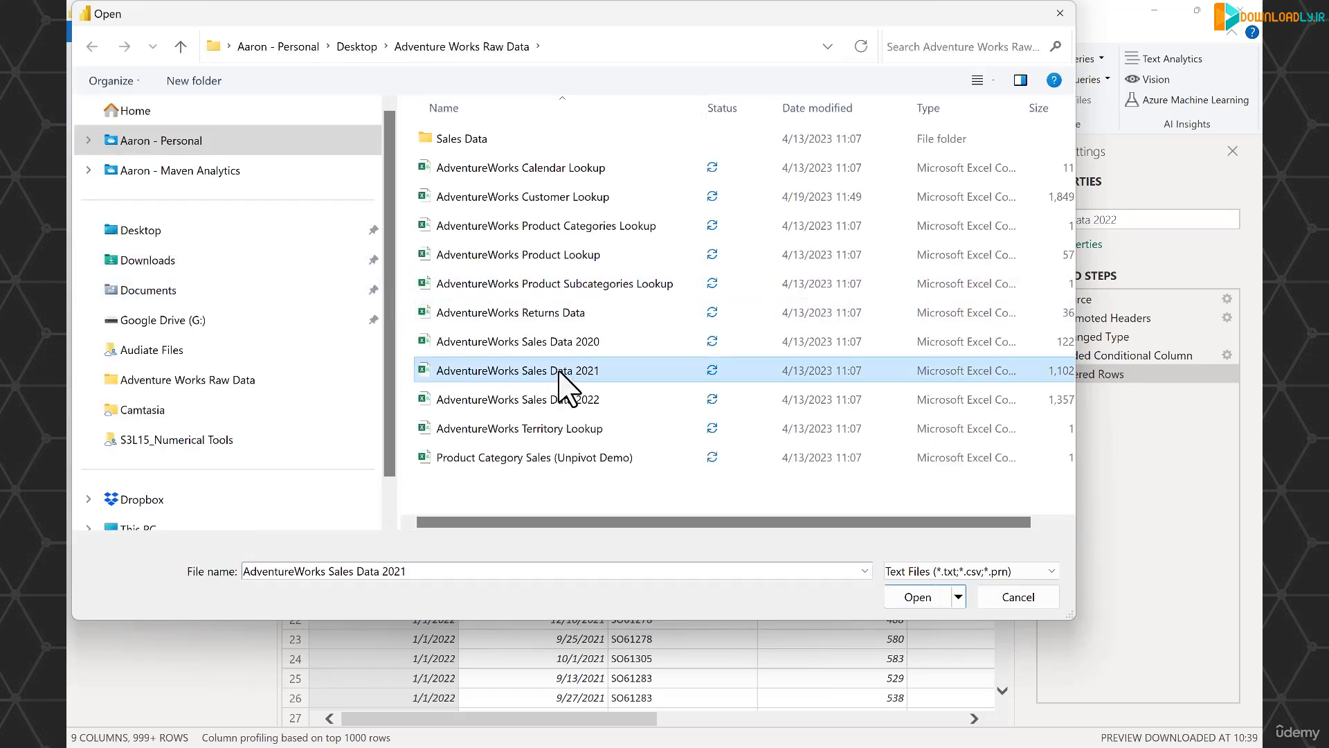
left_click(930, 596)
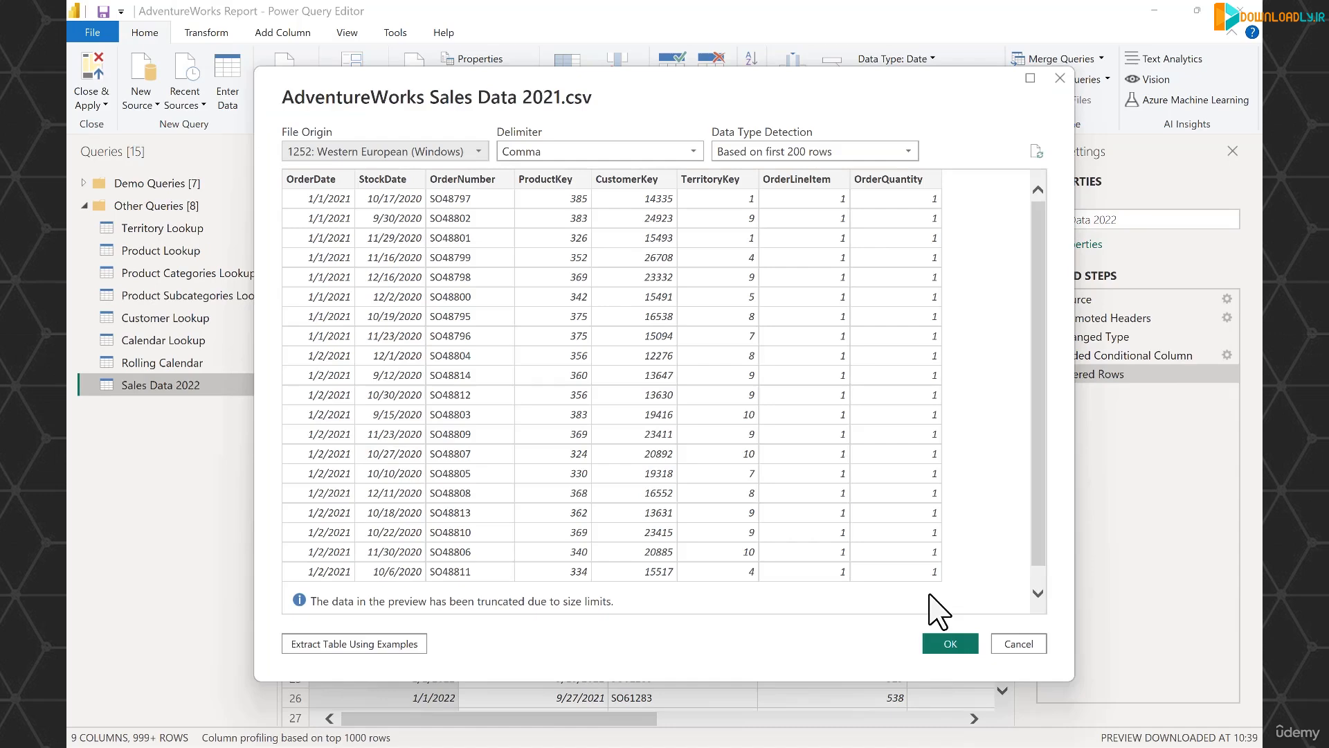
left_click(950, 643)
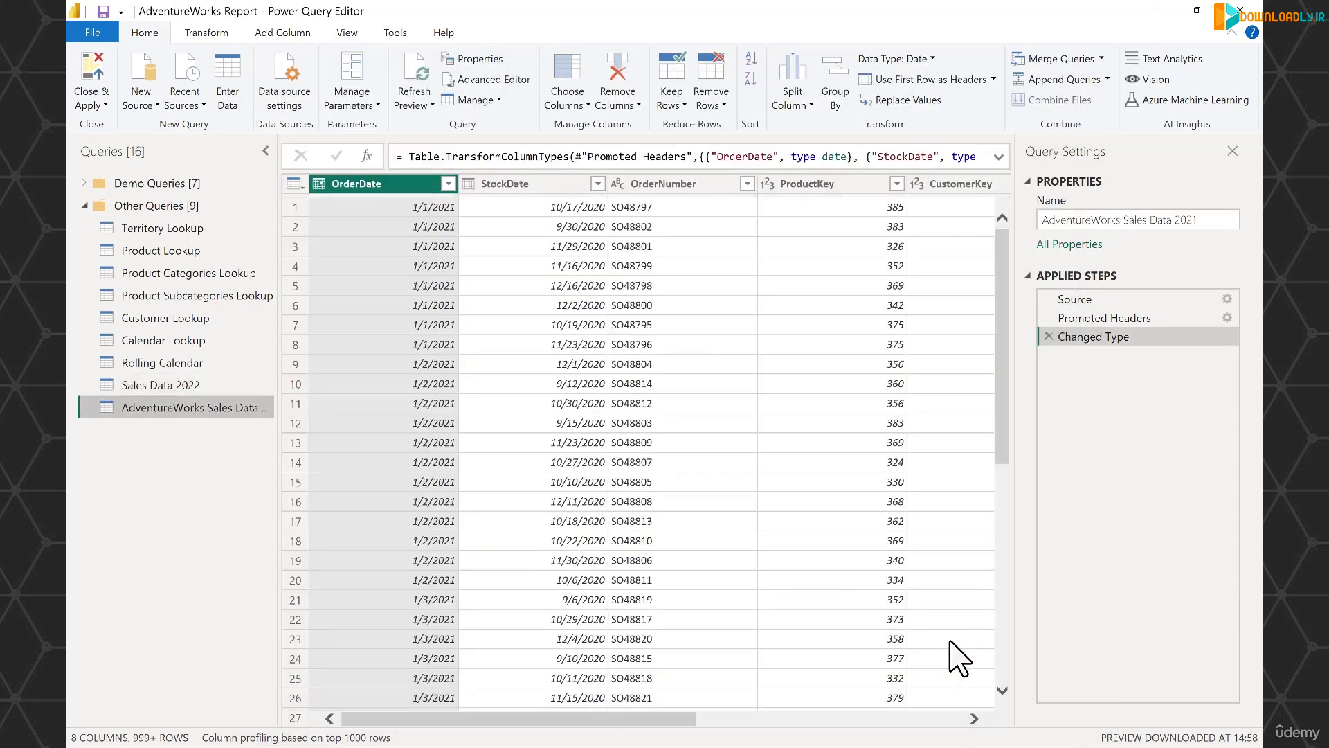
left_click_drag(1125, 219, 1024, 232)
key("BackSpace")
key("Return")
left_click_drag(587, 720, 454, 726)
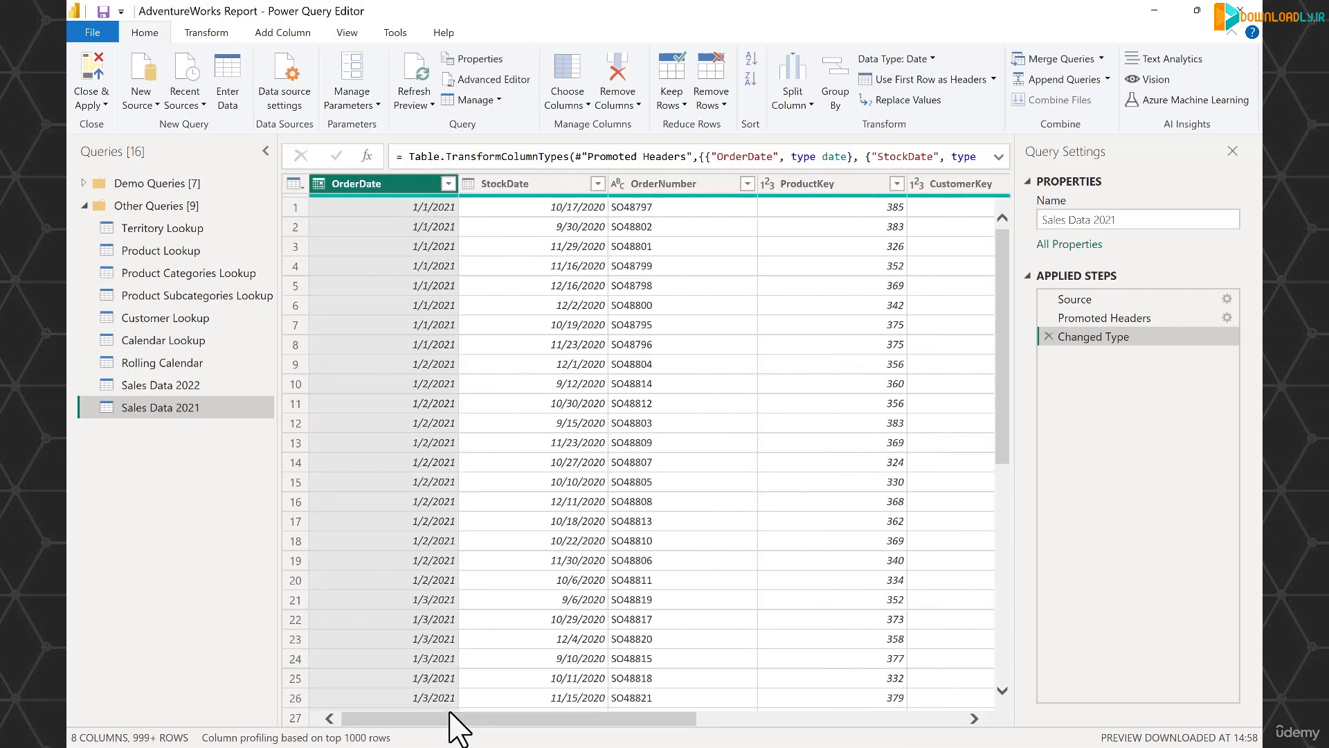
Import the AdventureWorks Sales Data 2020 text/CSV file as a new source and rename the query to Sales Data 2020.
left_click(140, 104)
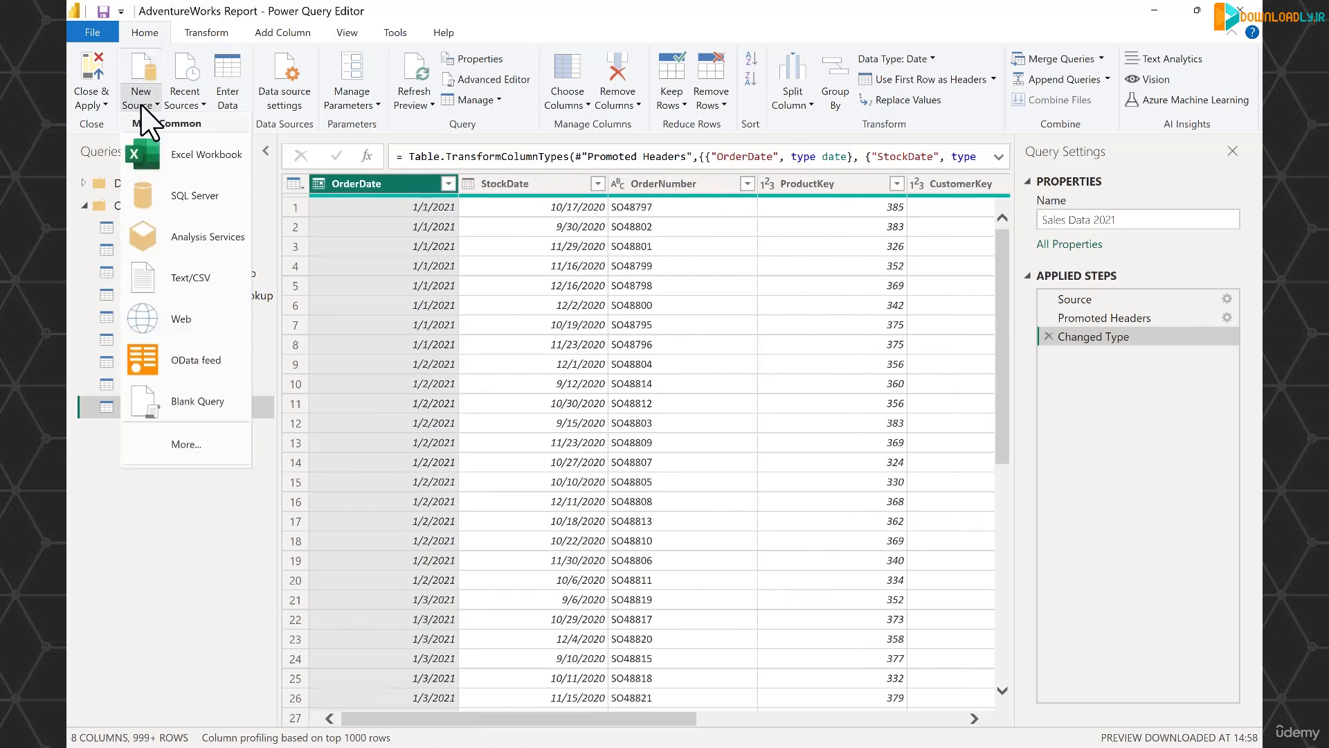
left_click(206, 270)
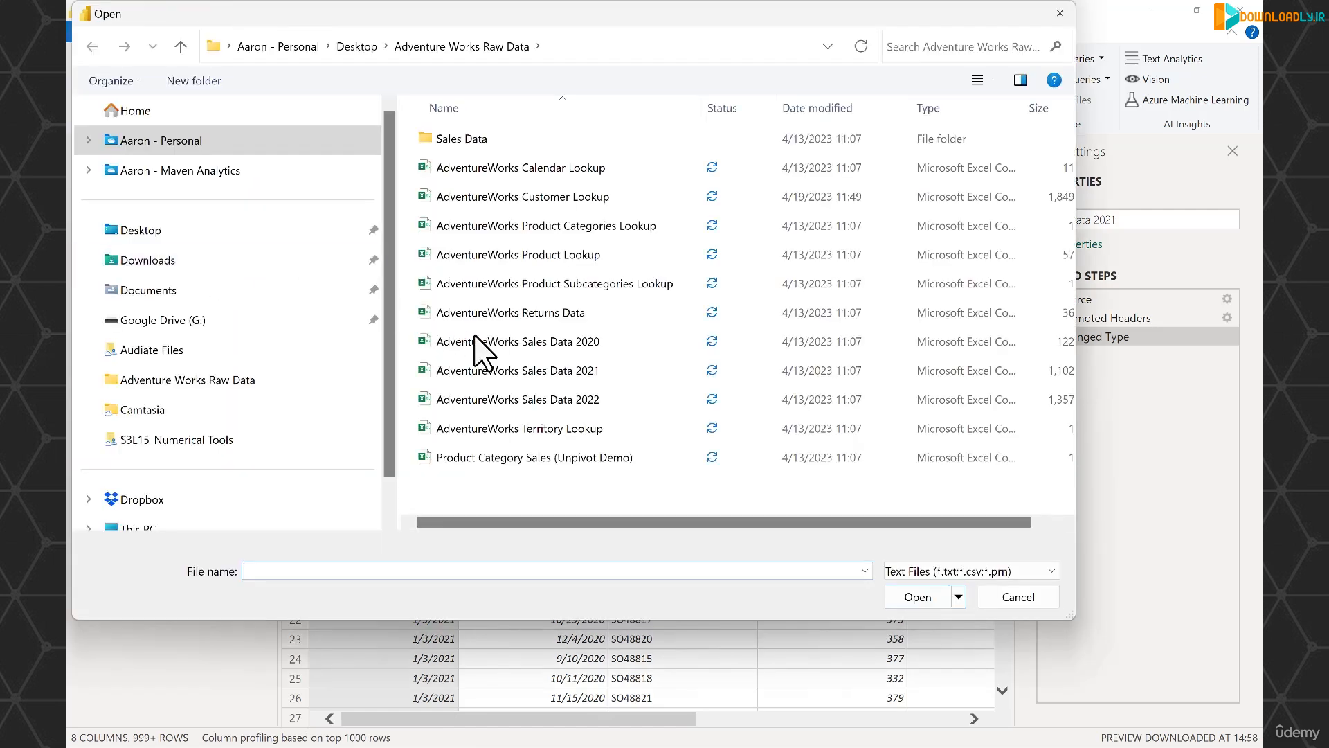
left_click(513, 343)
left_click(939, 596)
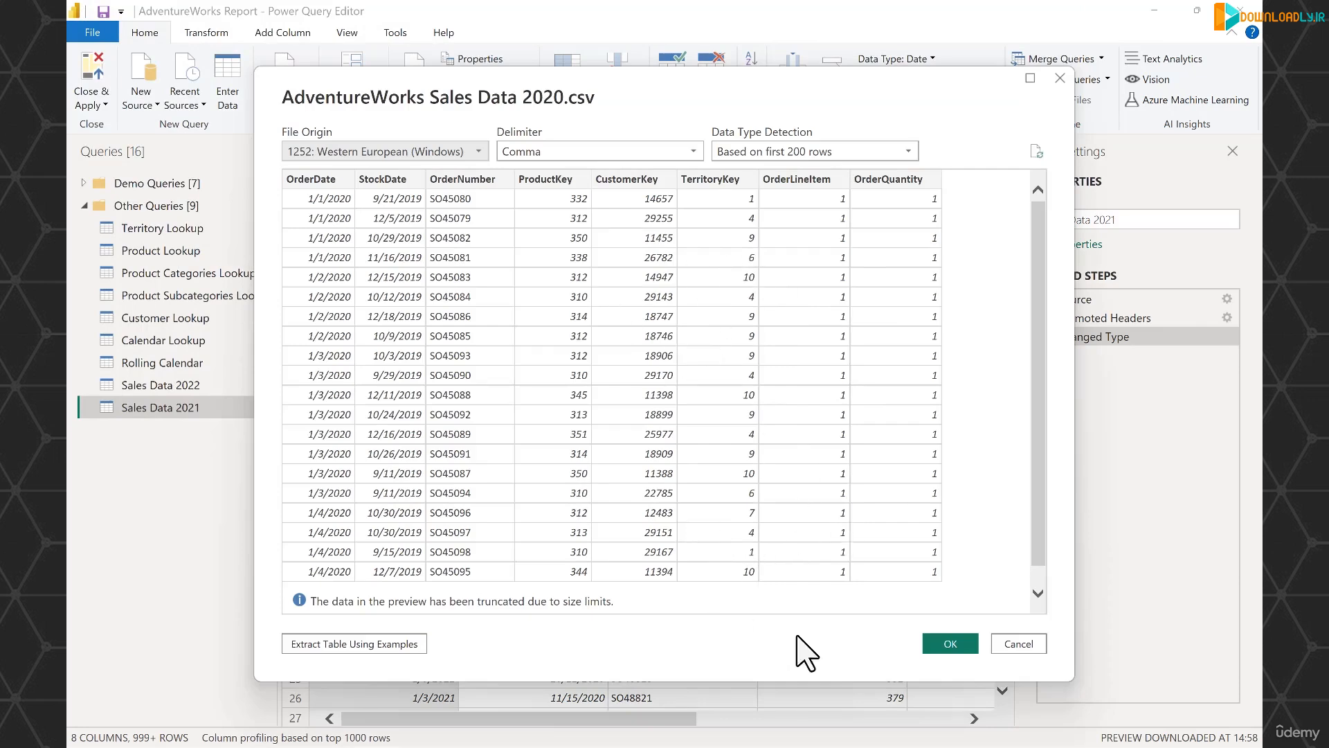
left_click(960, 644)
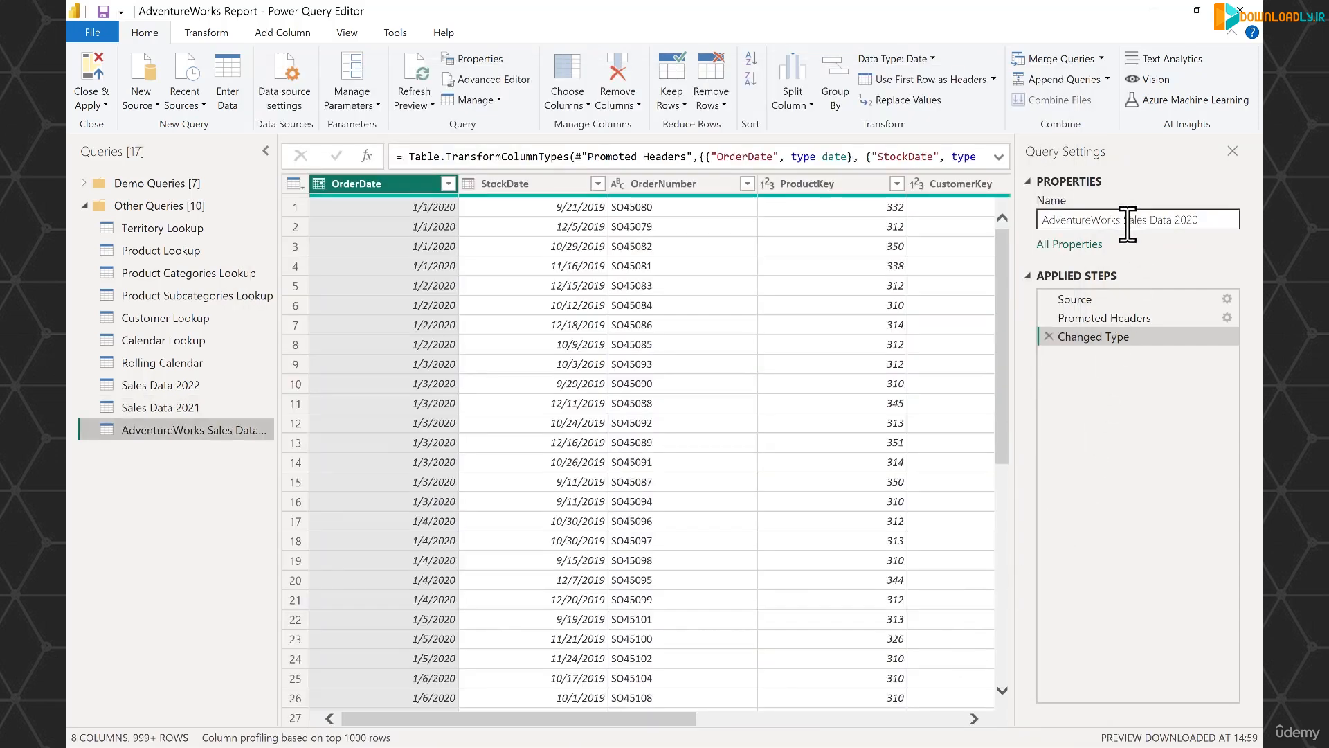
left_click_drag(1124, 220, 968, 229)
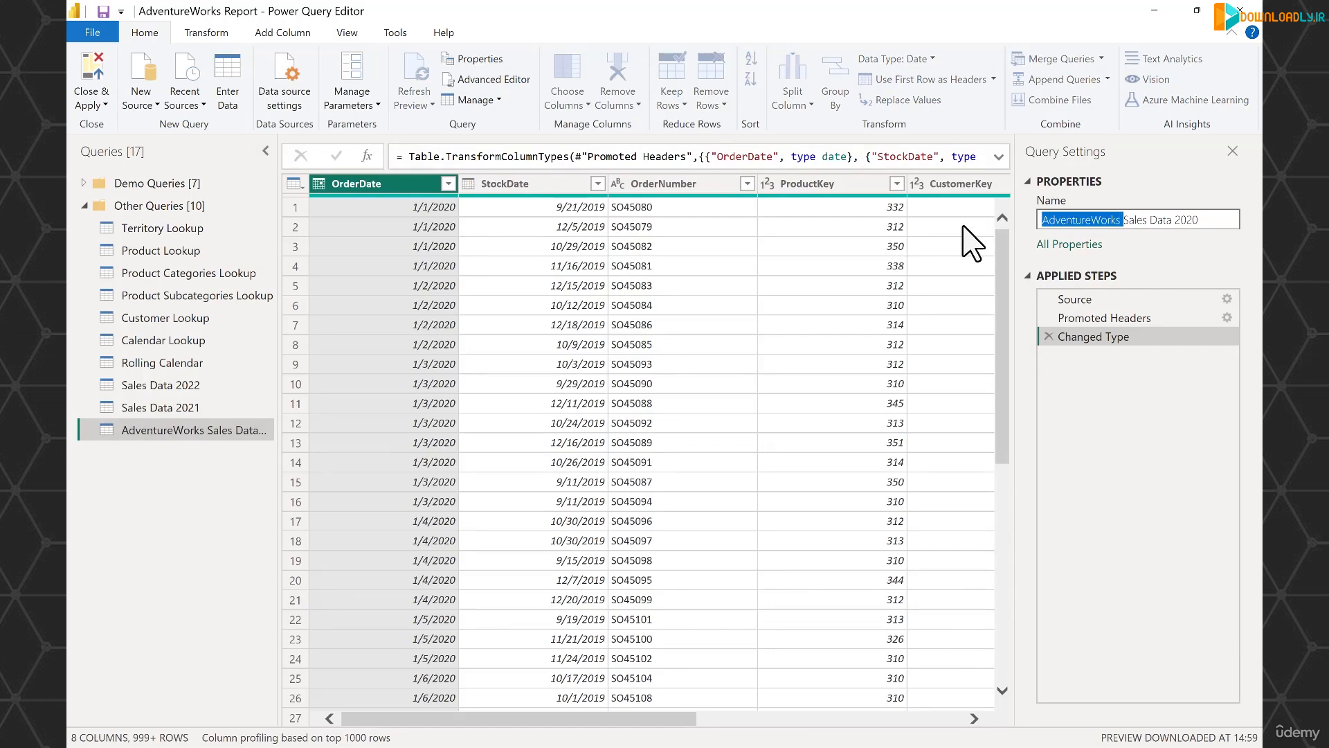
key("Delete")
key("Return")
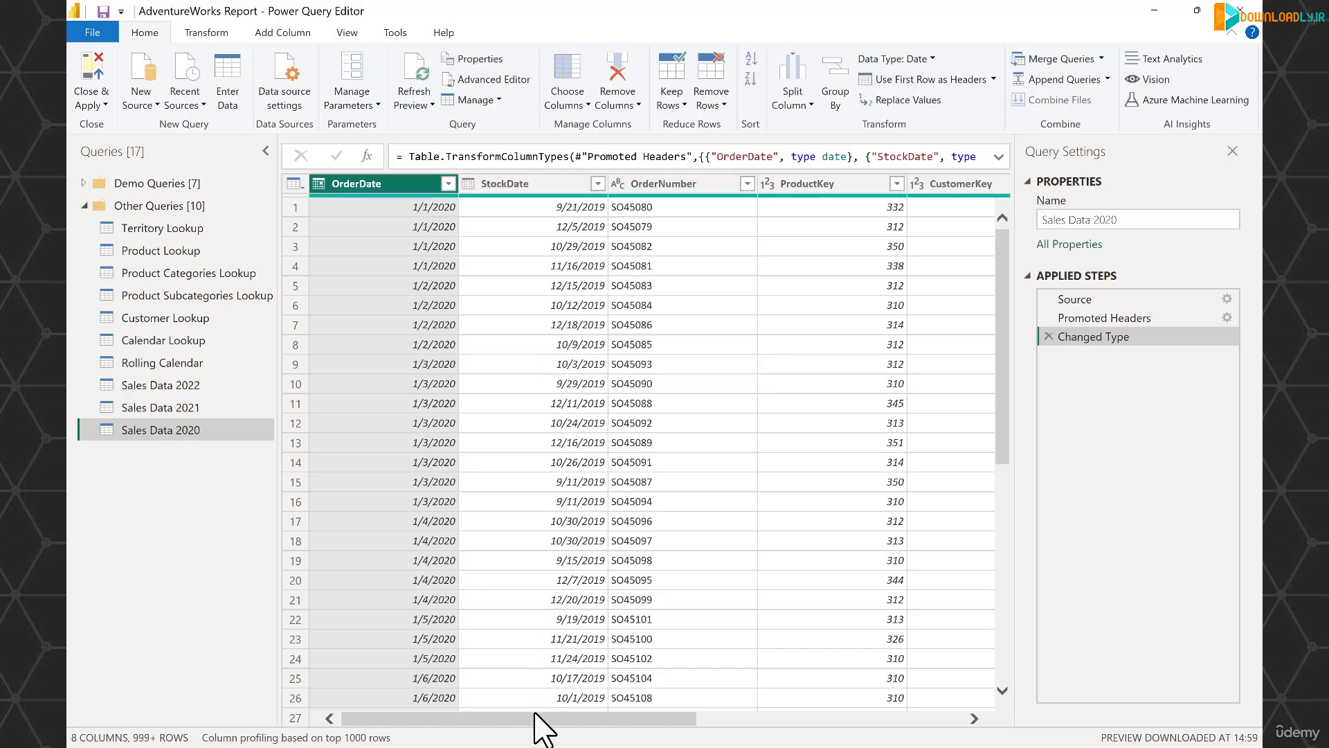
left_click_drag(544, 718, 339, 720)
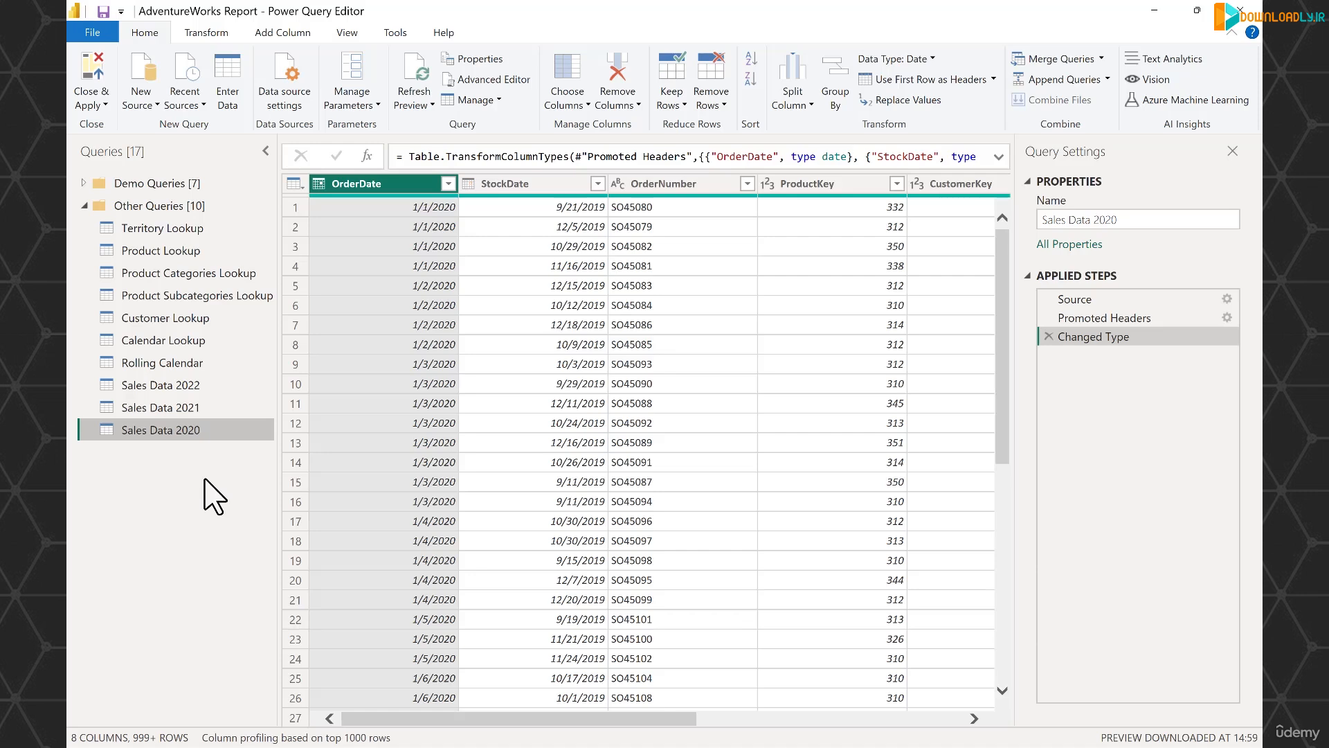
Remove the Filtered Rows and Added Conditional Column steps from the Sales Data 2022 query.
left_click(194, 390)
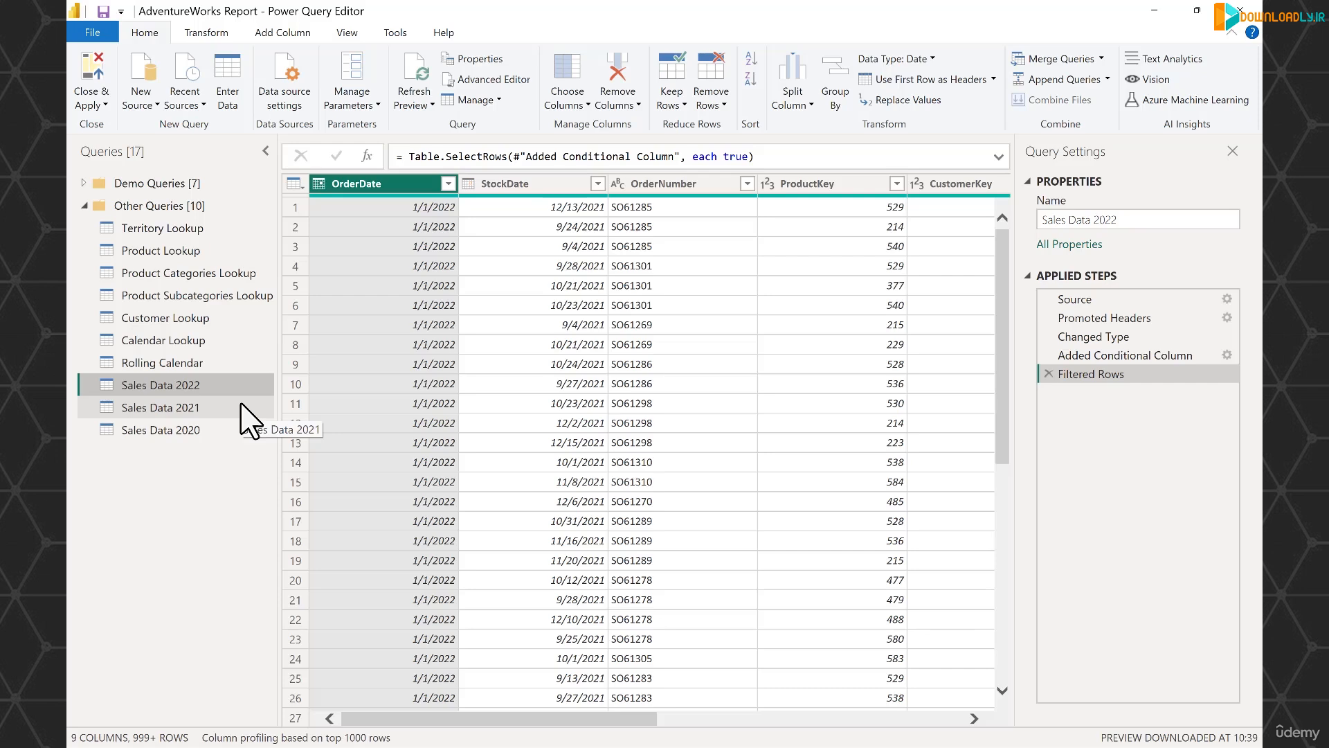
left_click_drag(599, 719, 907, 720)
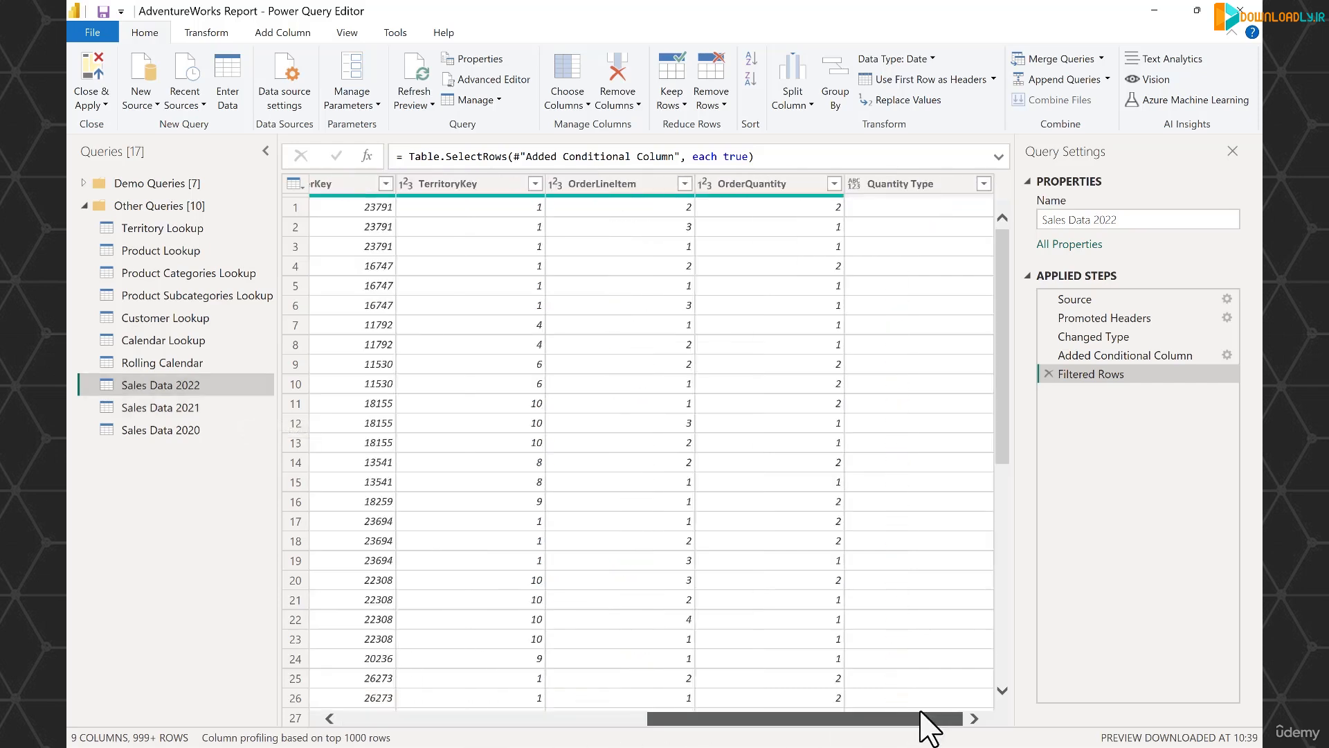
left_click(940, 185)
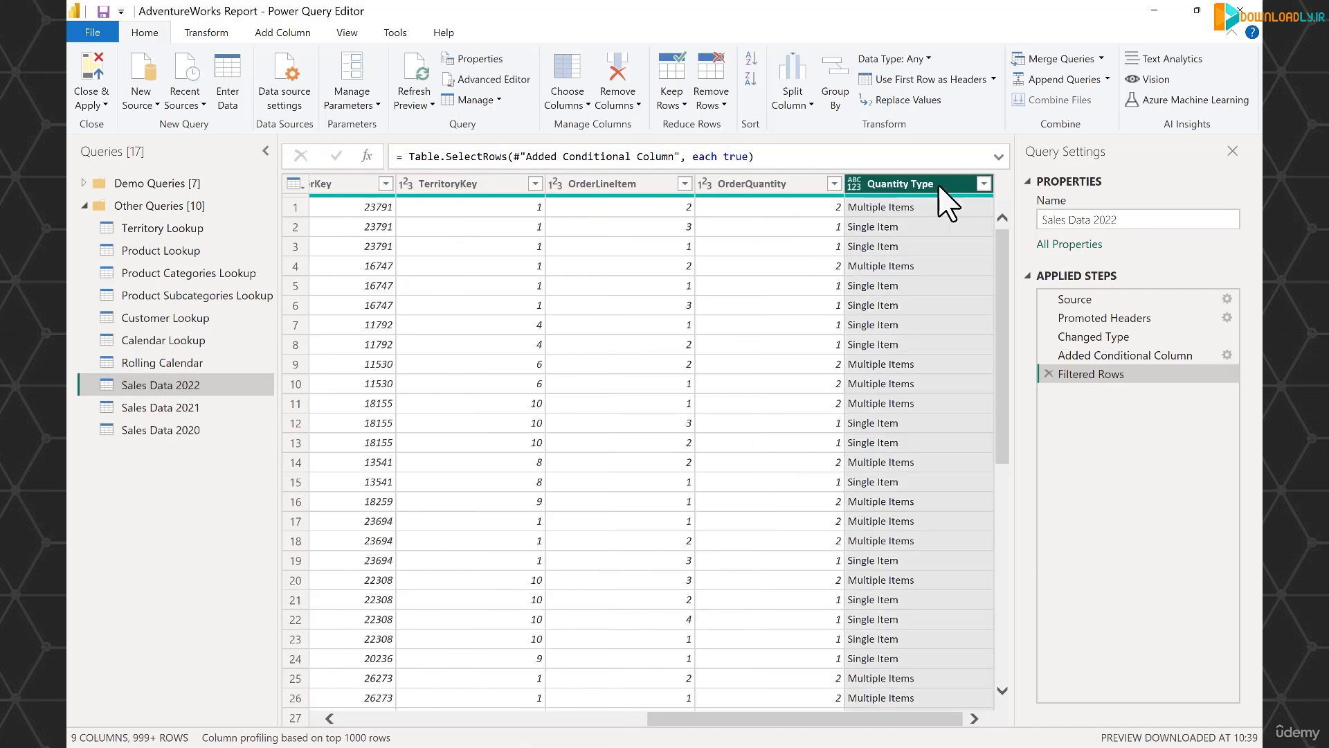
left_click(1049, 374)
left_click(1048, 355)
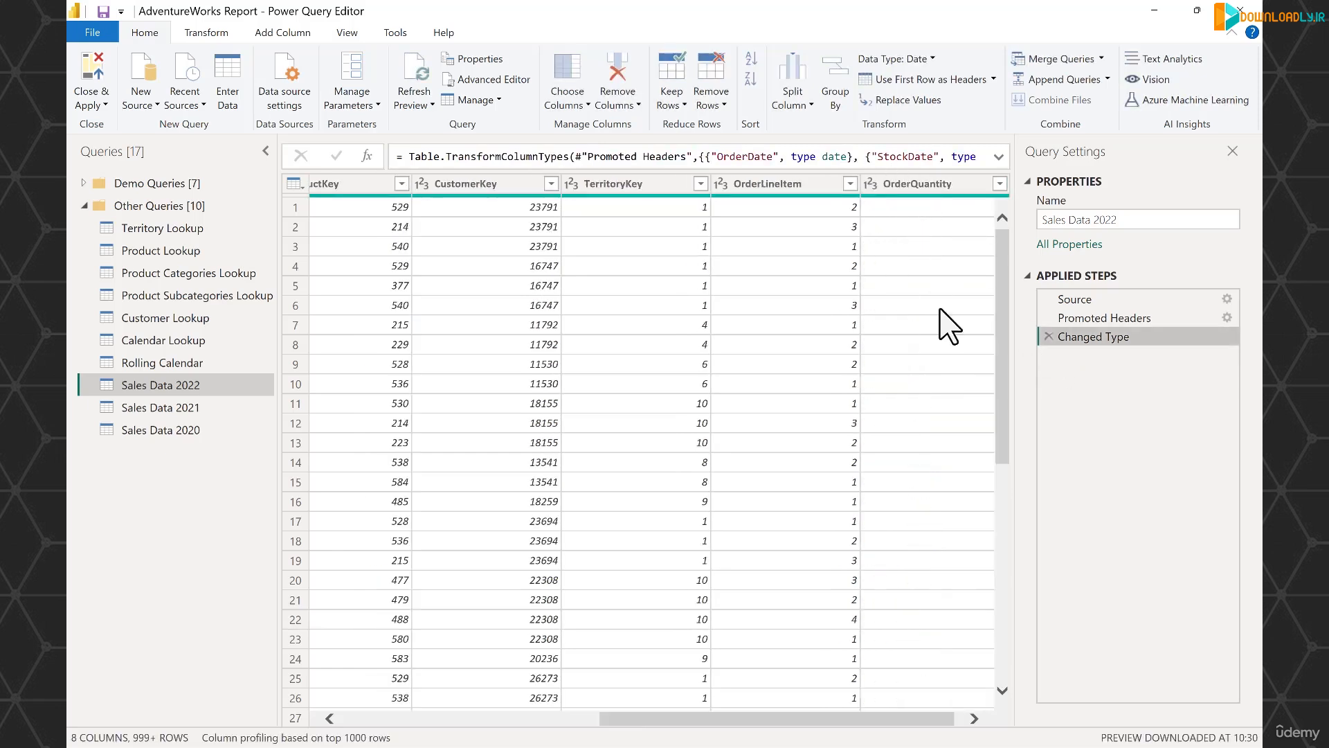
left_click_drag(685, 721, 438, 727)
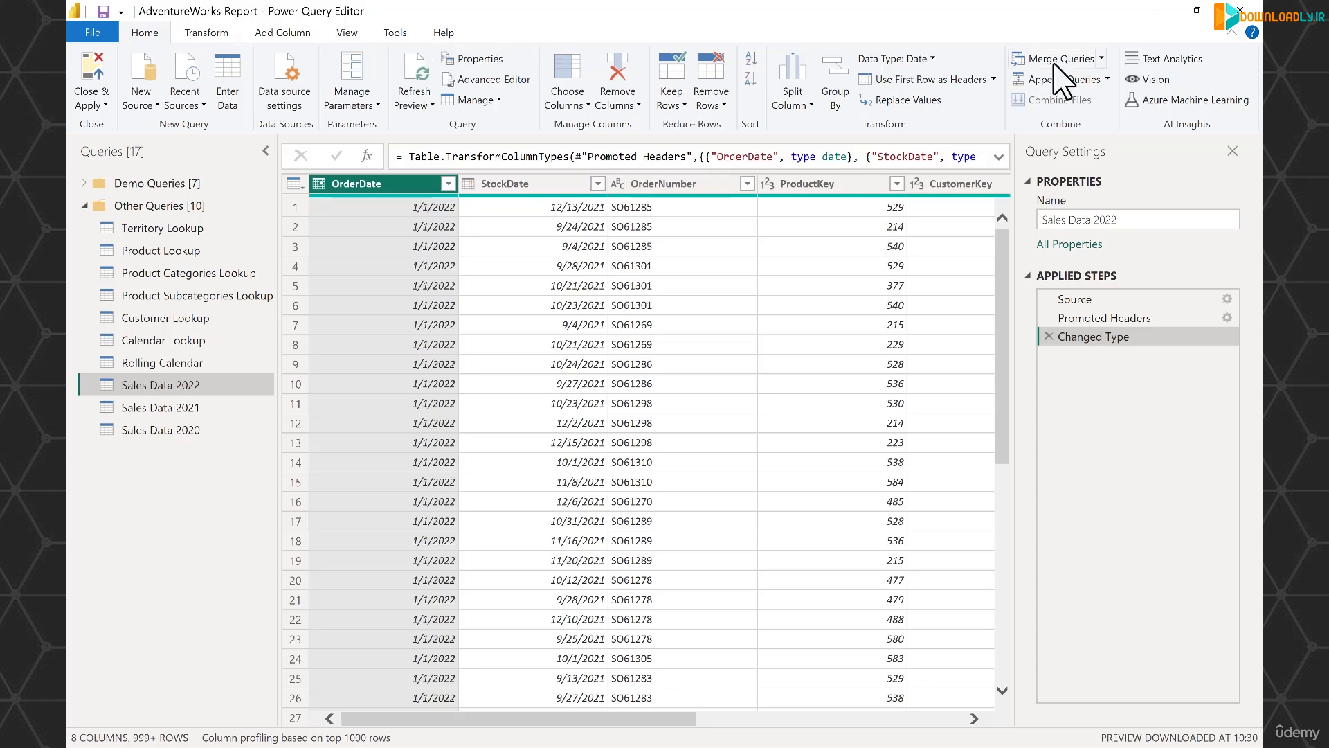
Append the Sales Data 2022, Sales Data 2021 and Sales Data 2020 tables as a new query named Sales Data 2020-2022.
left_click(1109, 79)
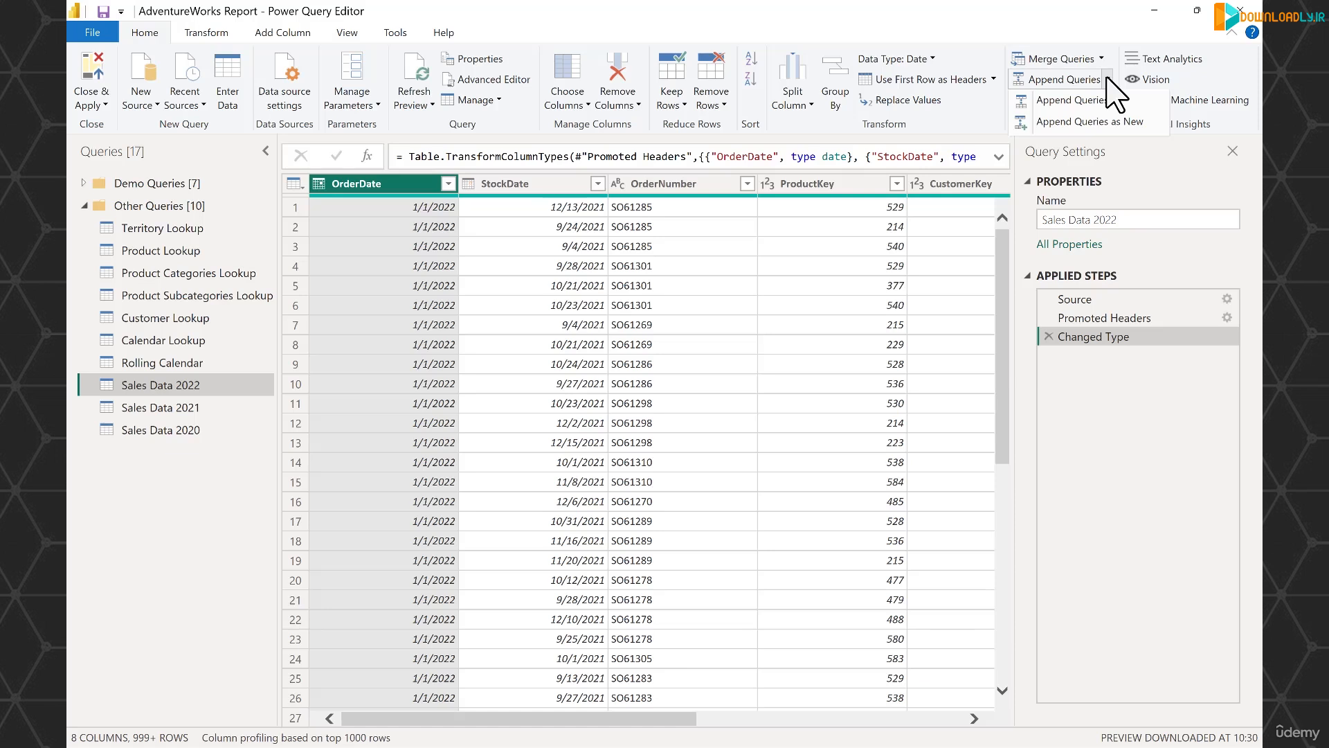
left_click(1105, 124)
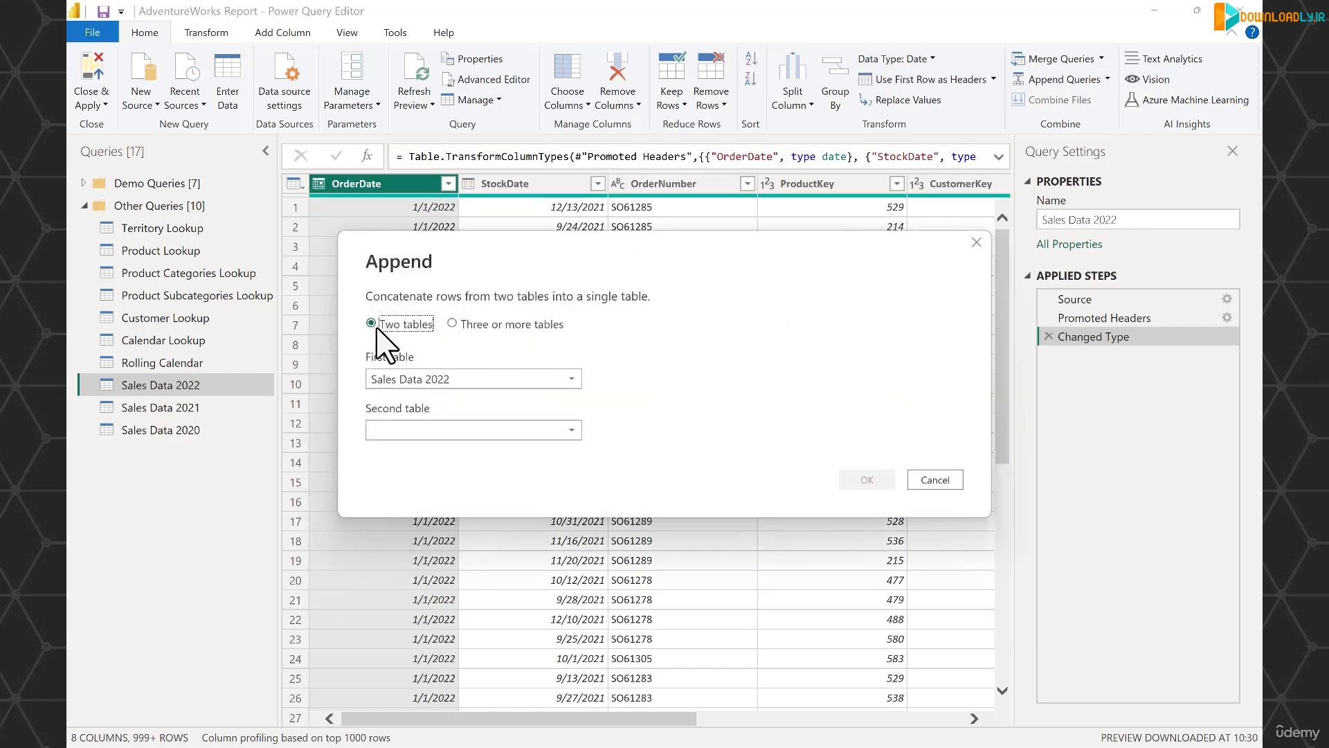
left_click(454, 324)
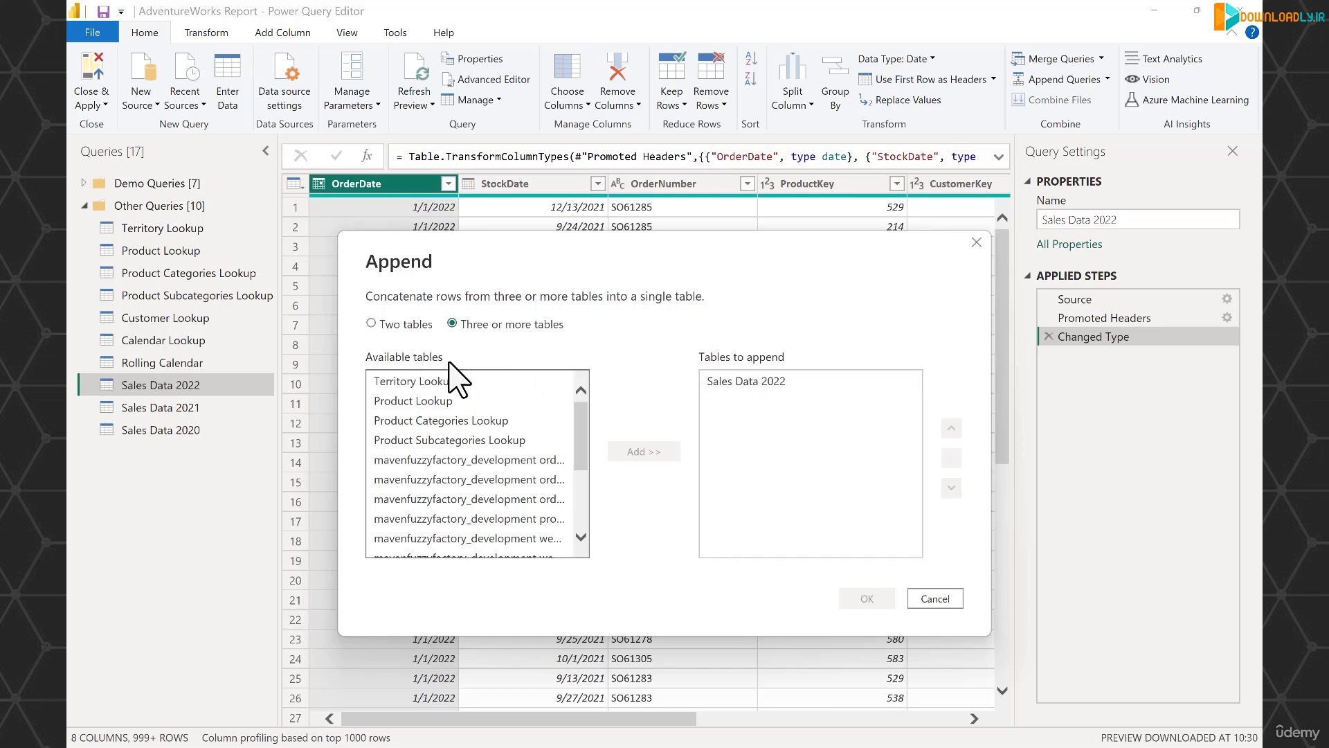
left_click_drag(584, 436, 573, 540)
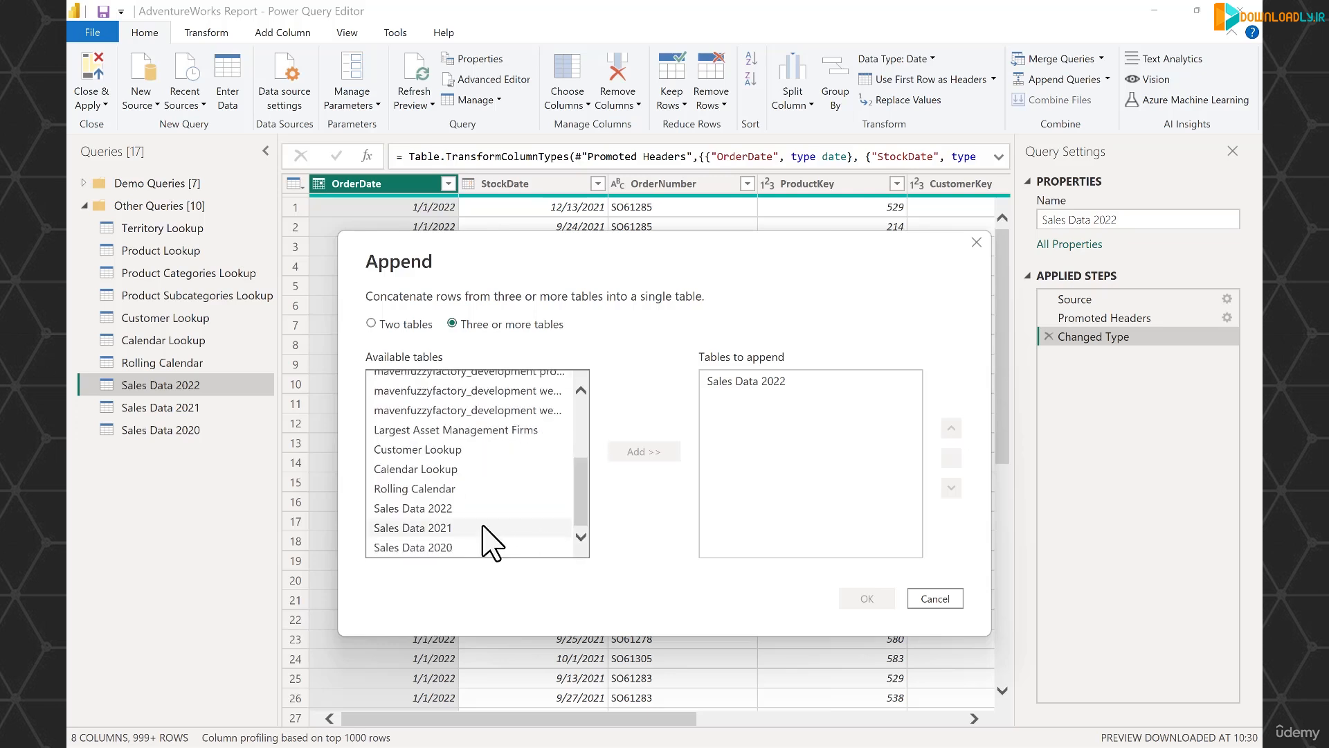
left_click(483, 528)
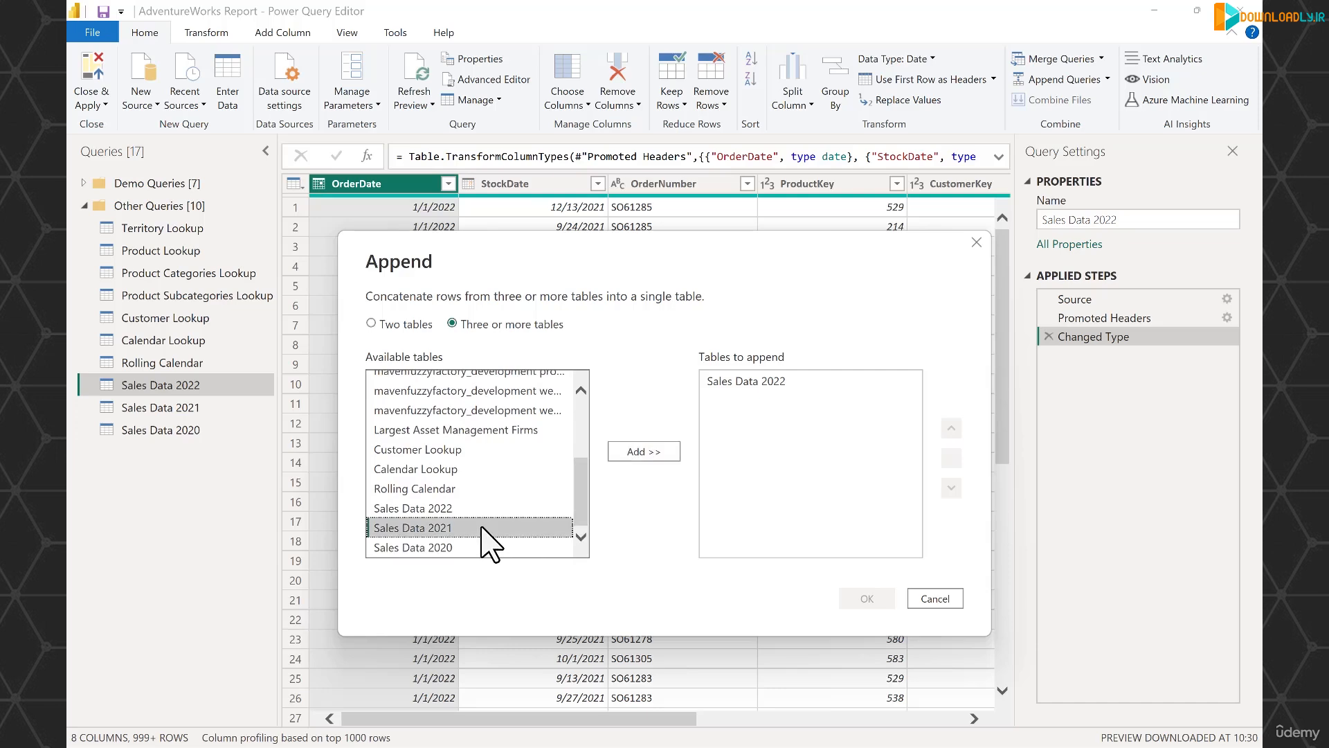
left_click(482, 548, "shift")
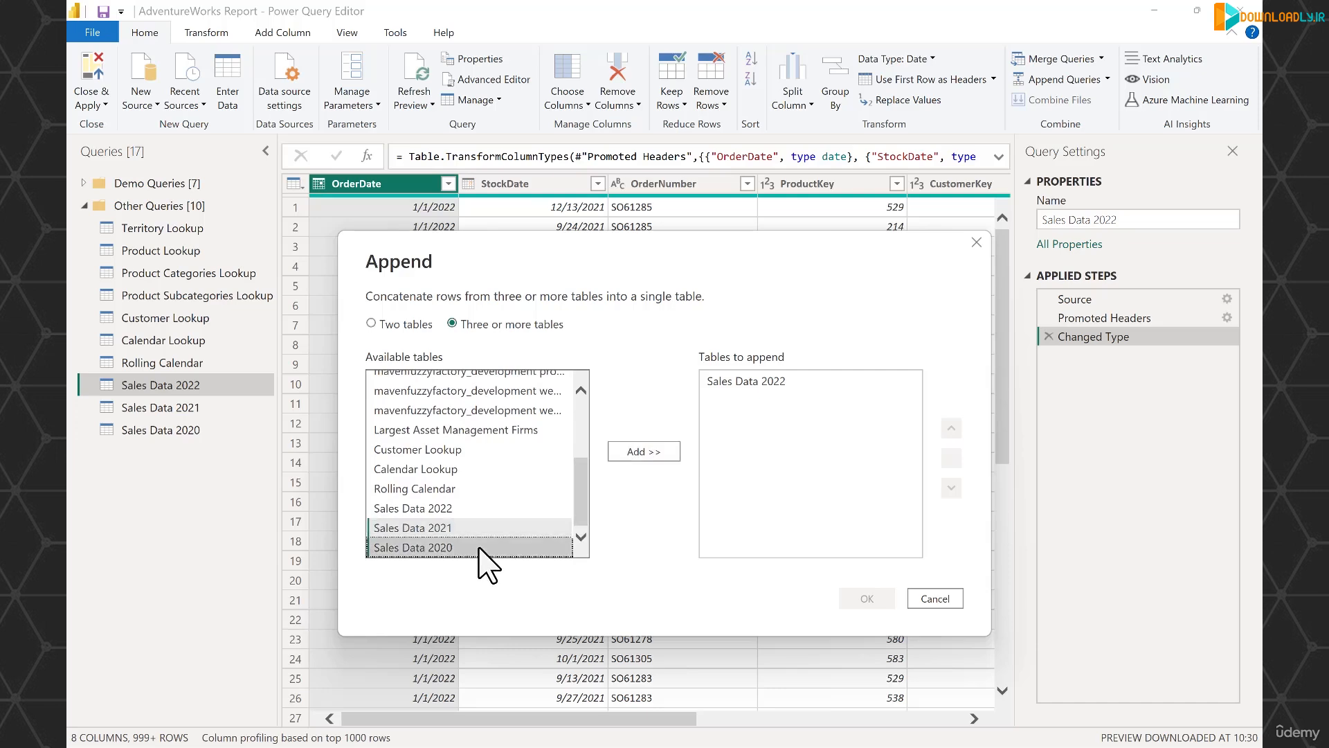
left_click(634, 452)
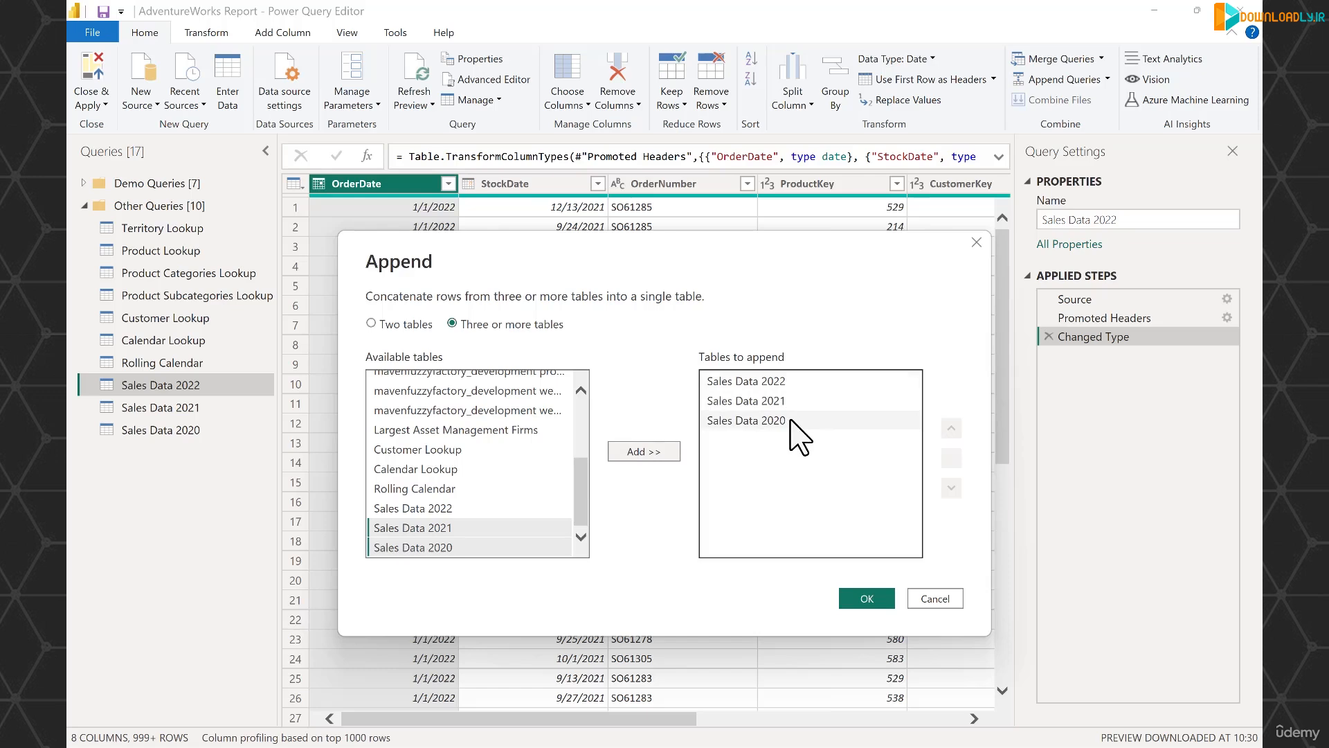
left_click(869, 600)
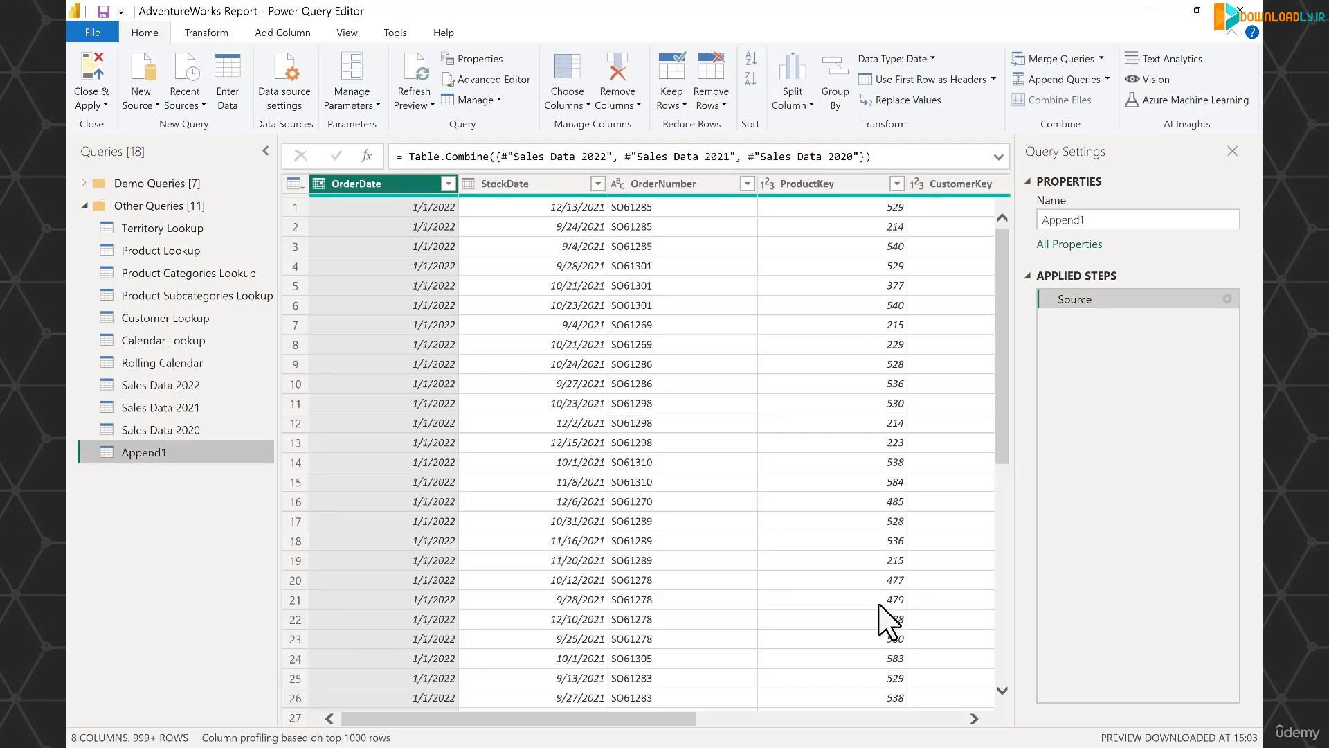
left_click(1096, 221)
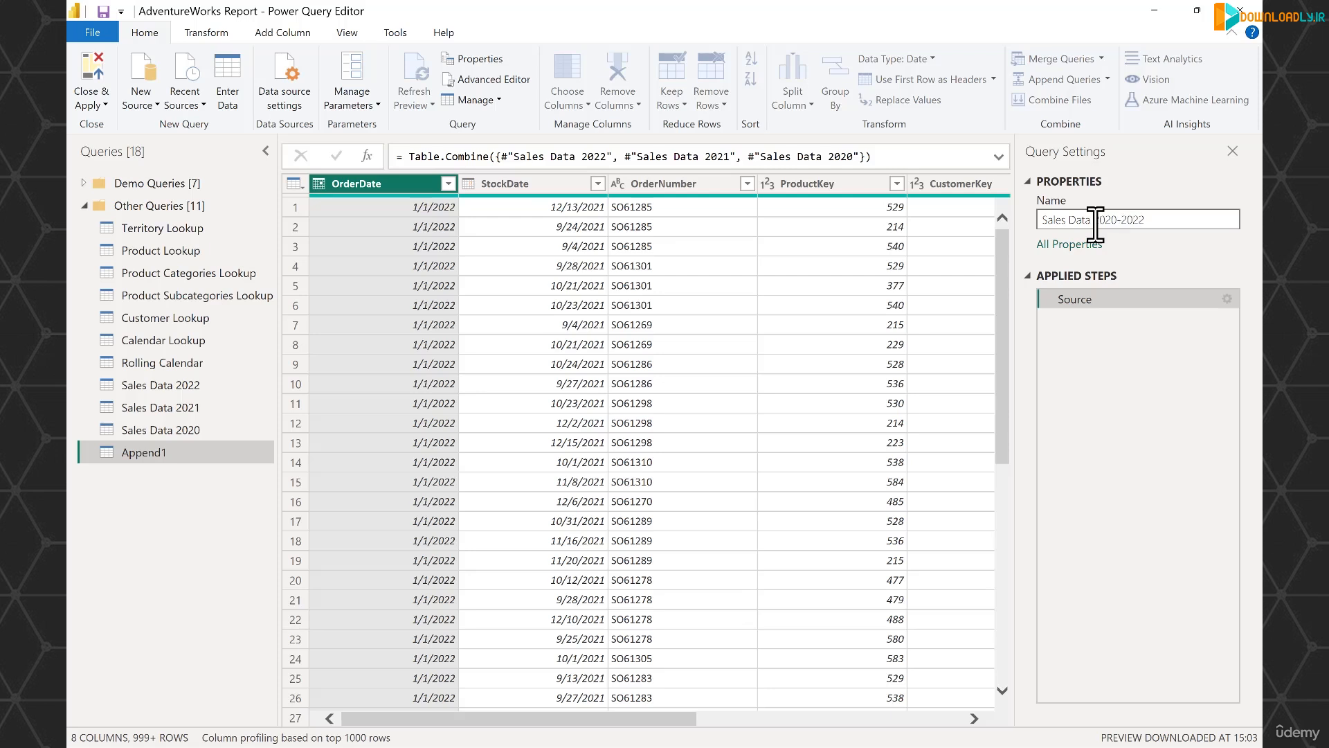
key("Return")
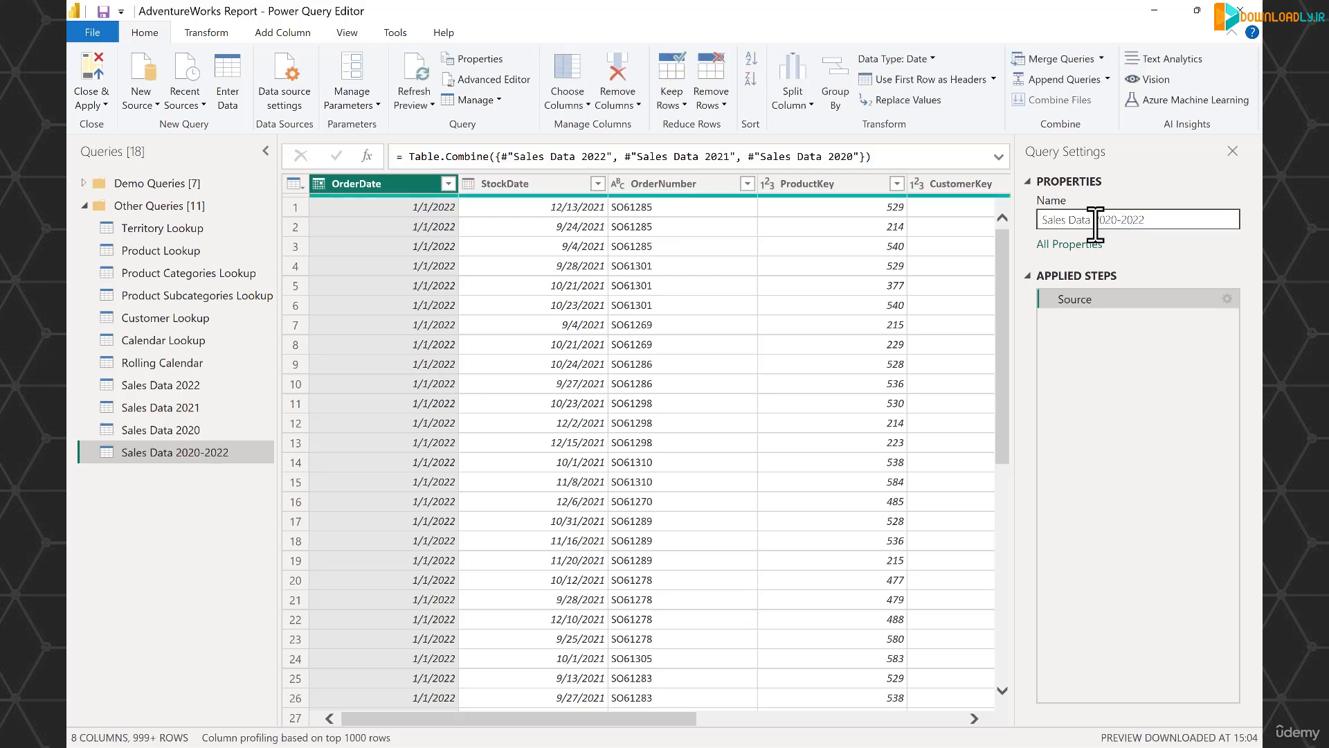
Load the complete list of OrderDate filter values in the combined query and check which dates it covers, without filtering.
left_click_drag(682, 720, 423, 512)
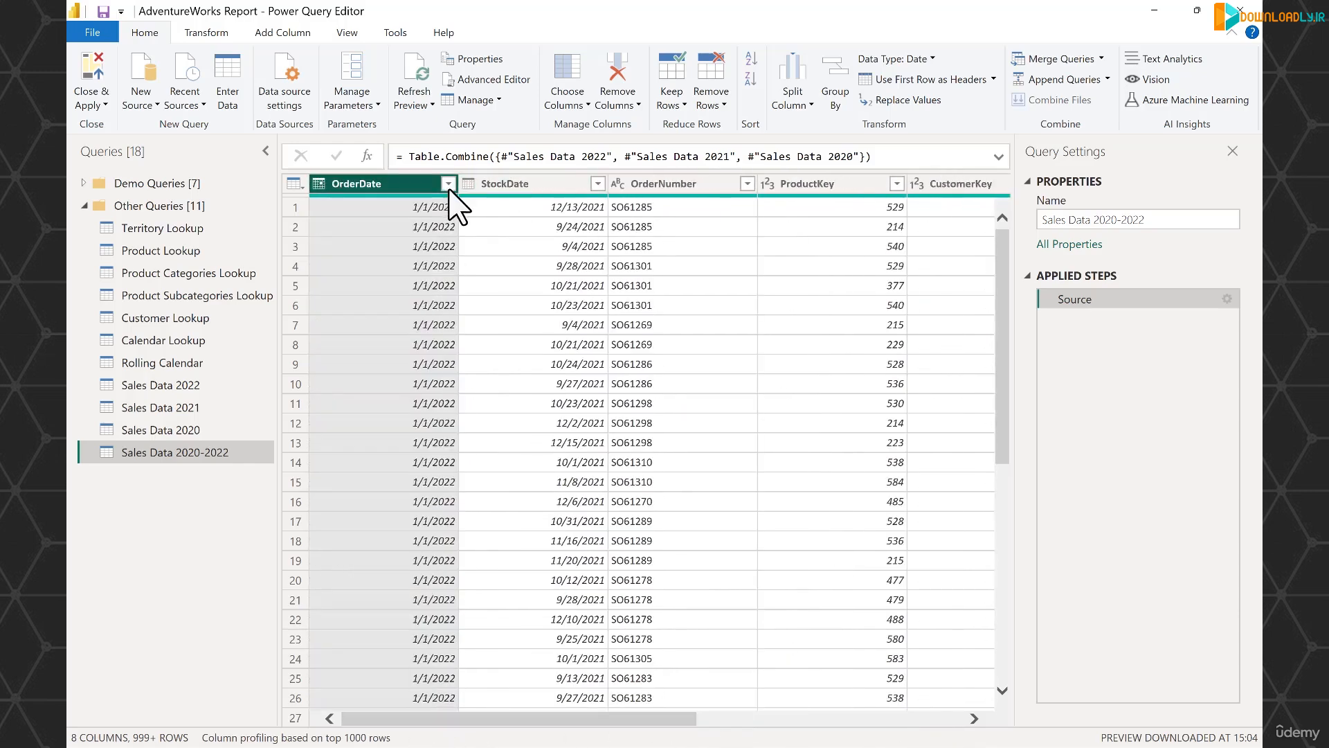
left_click(448, 185)
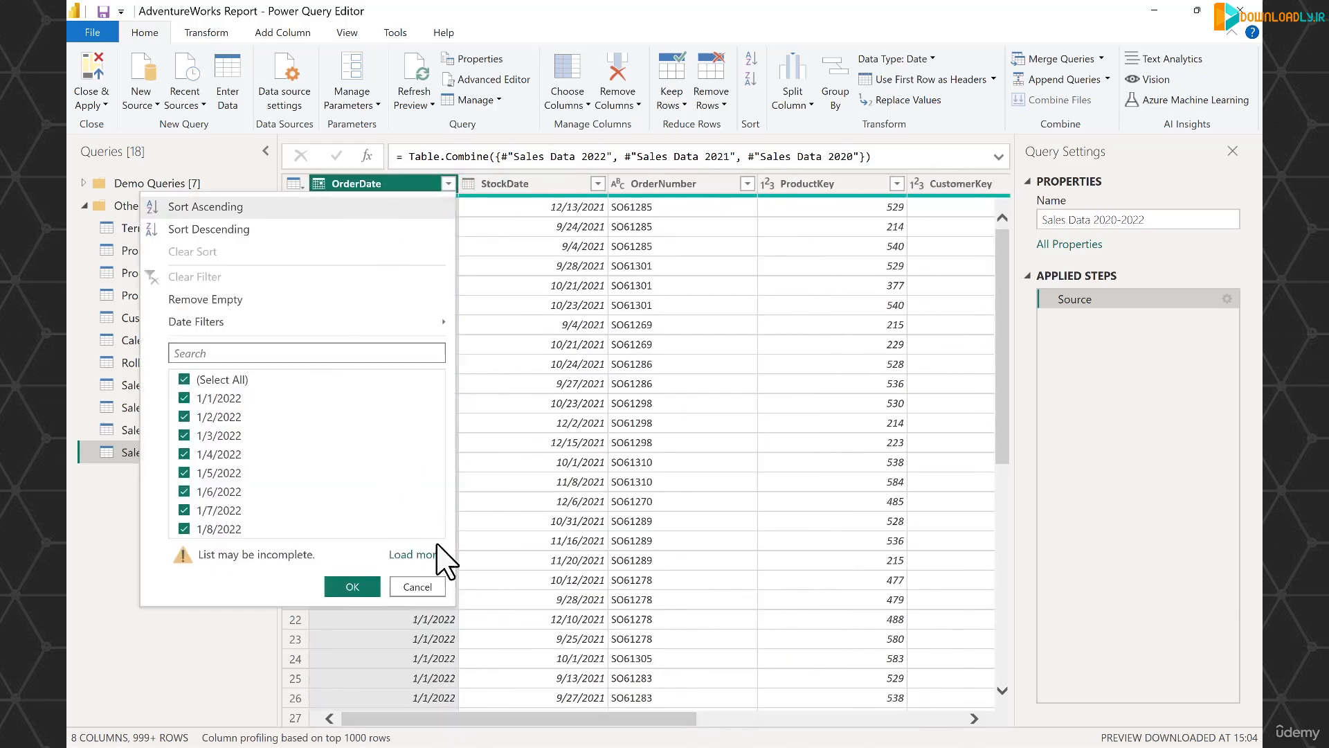
left_click(414, 552)
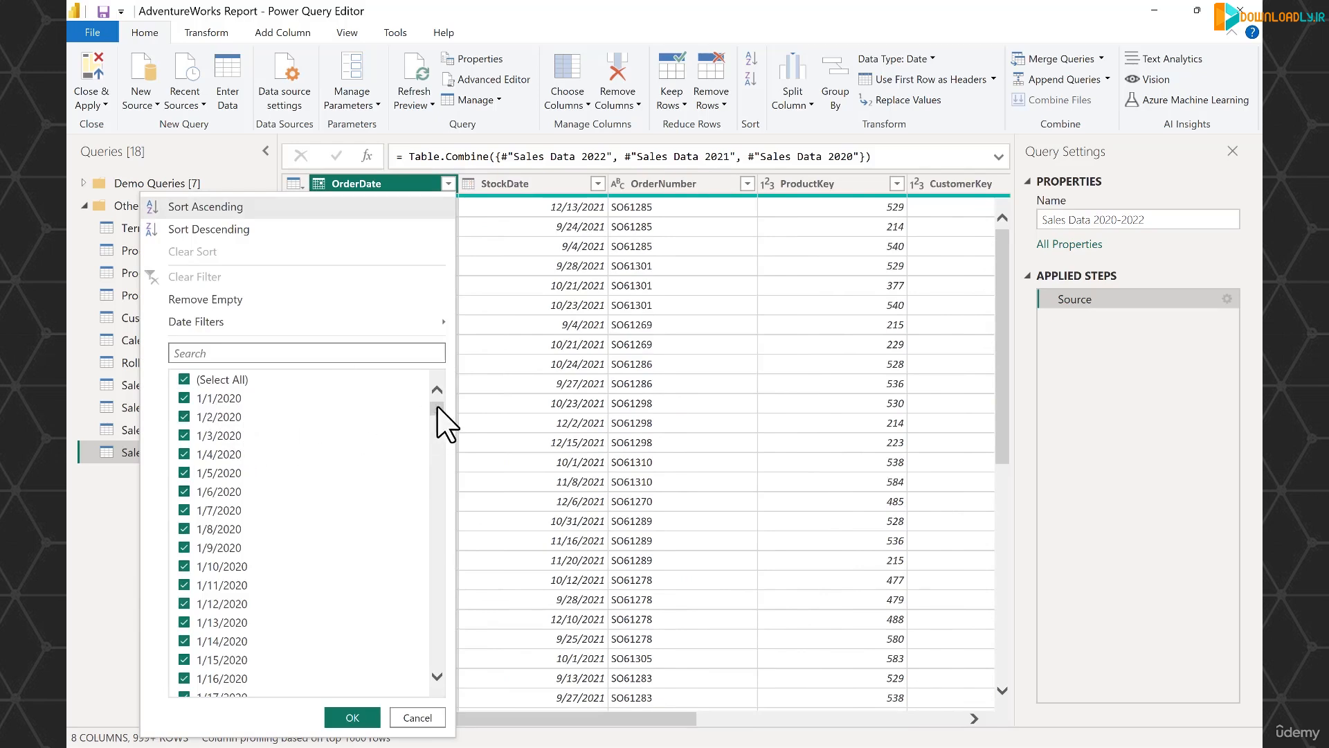
scroll(430, 446, "down", 5)
left_click_drag(430, 446, 439, 688)
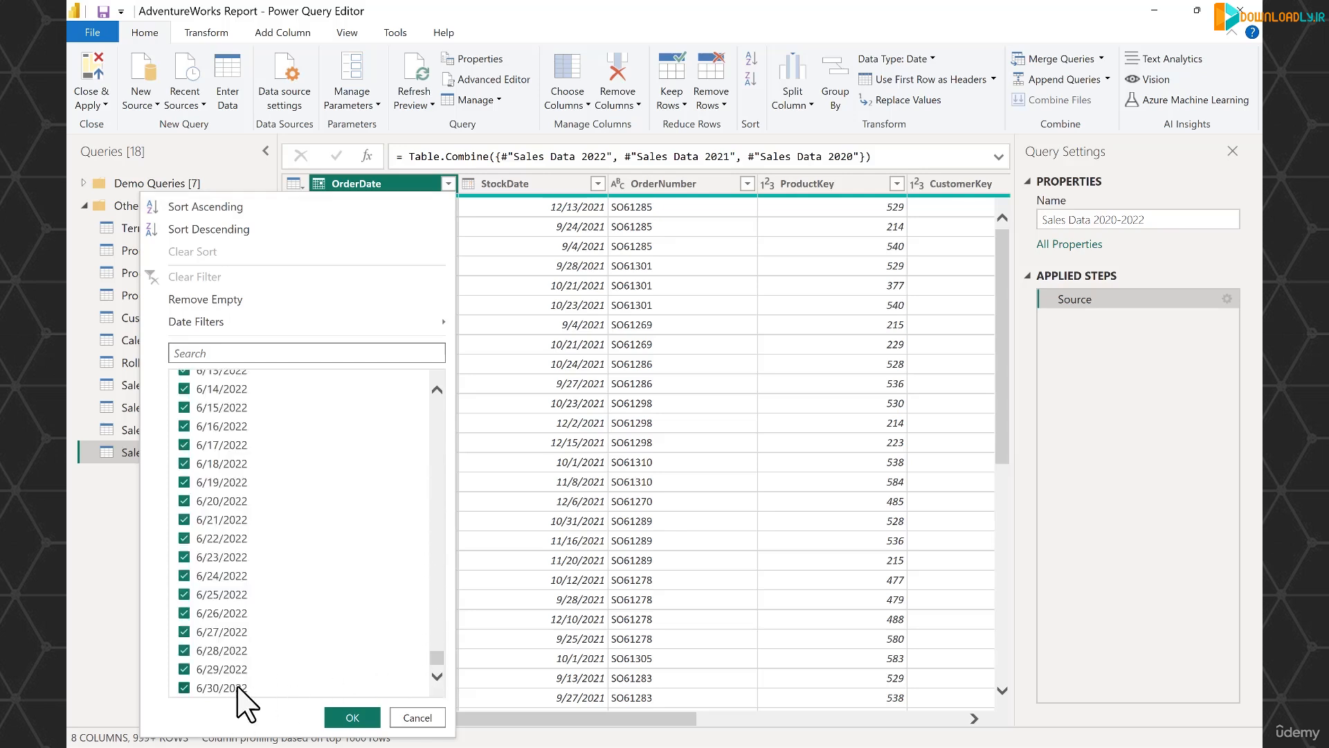
left_click_drag(436, 658, 434, 521)
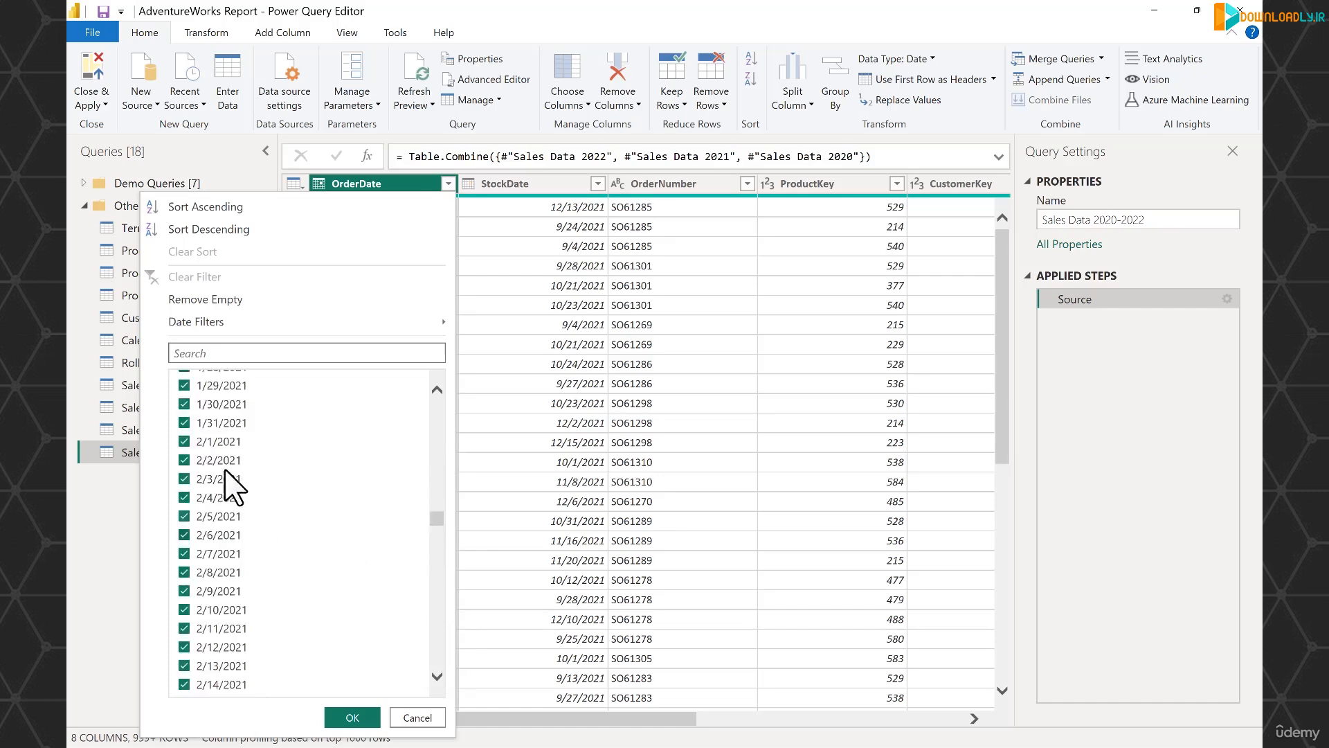
left_click(418, 717)
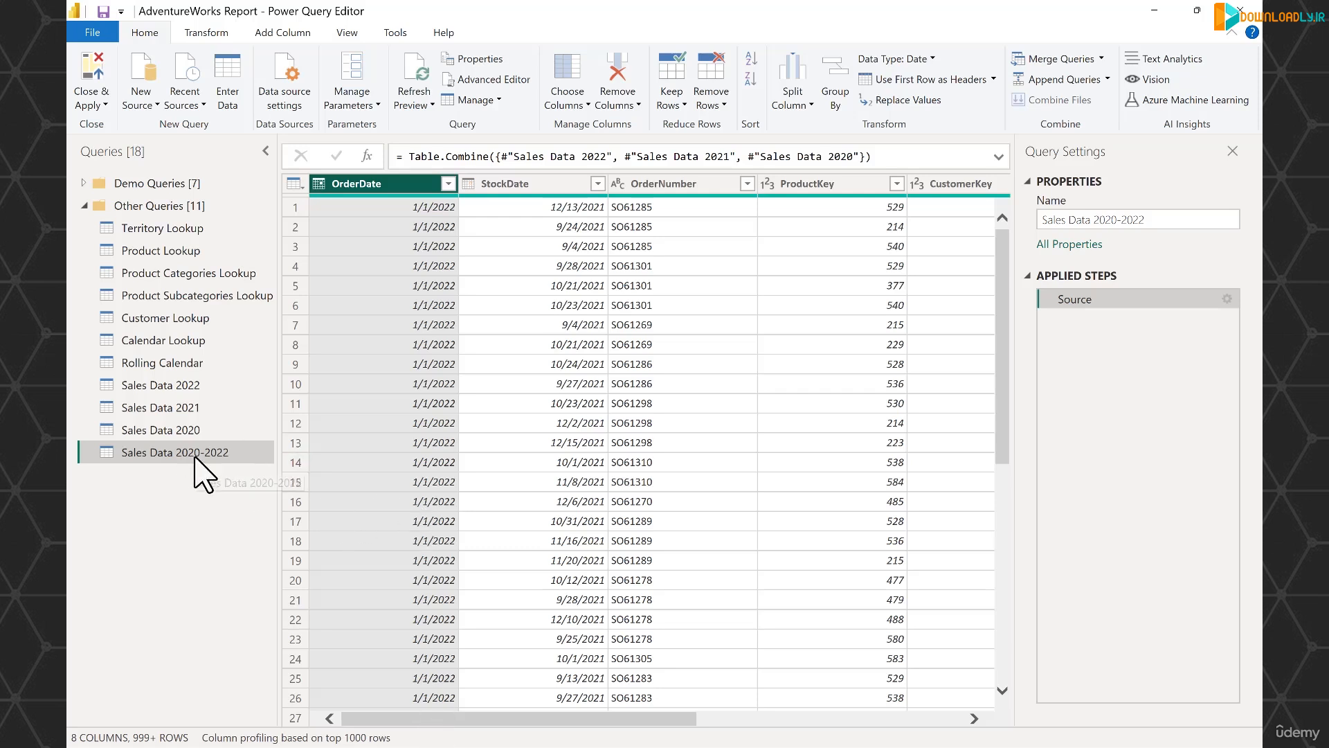
Try to delete the Sales Data 2022 query and return to the Sales Data 2020-2022 query.
right_click(185, 389)
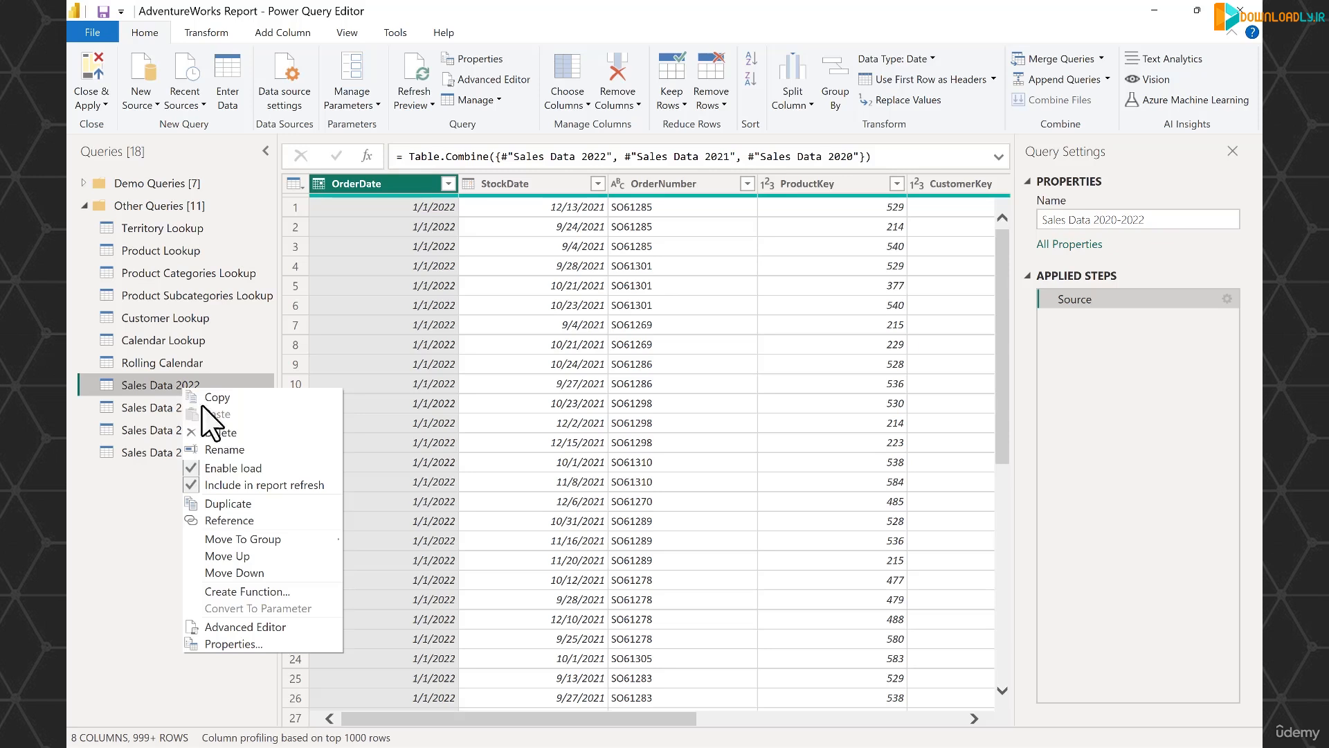
key("Escape")
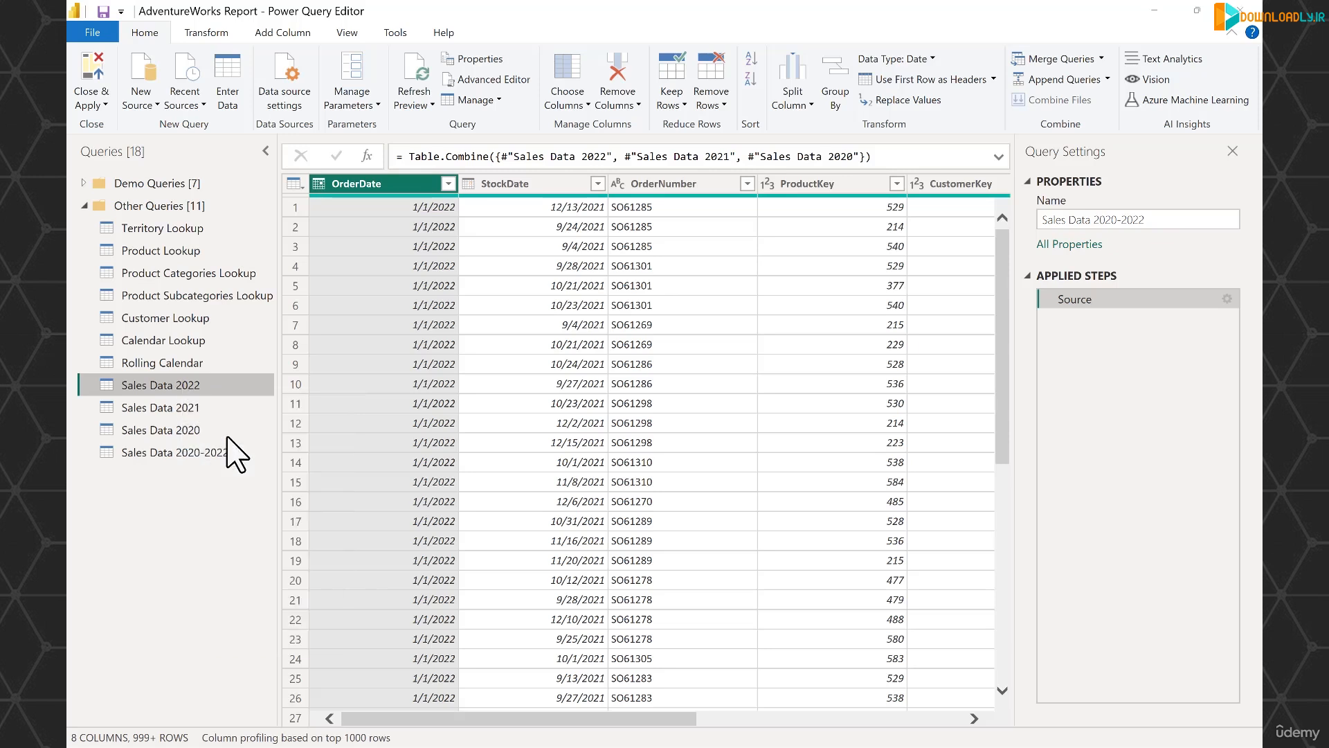
key("Delete")
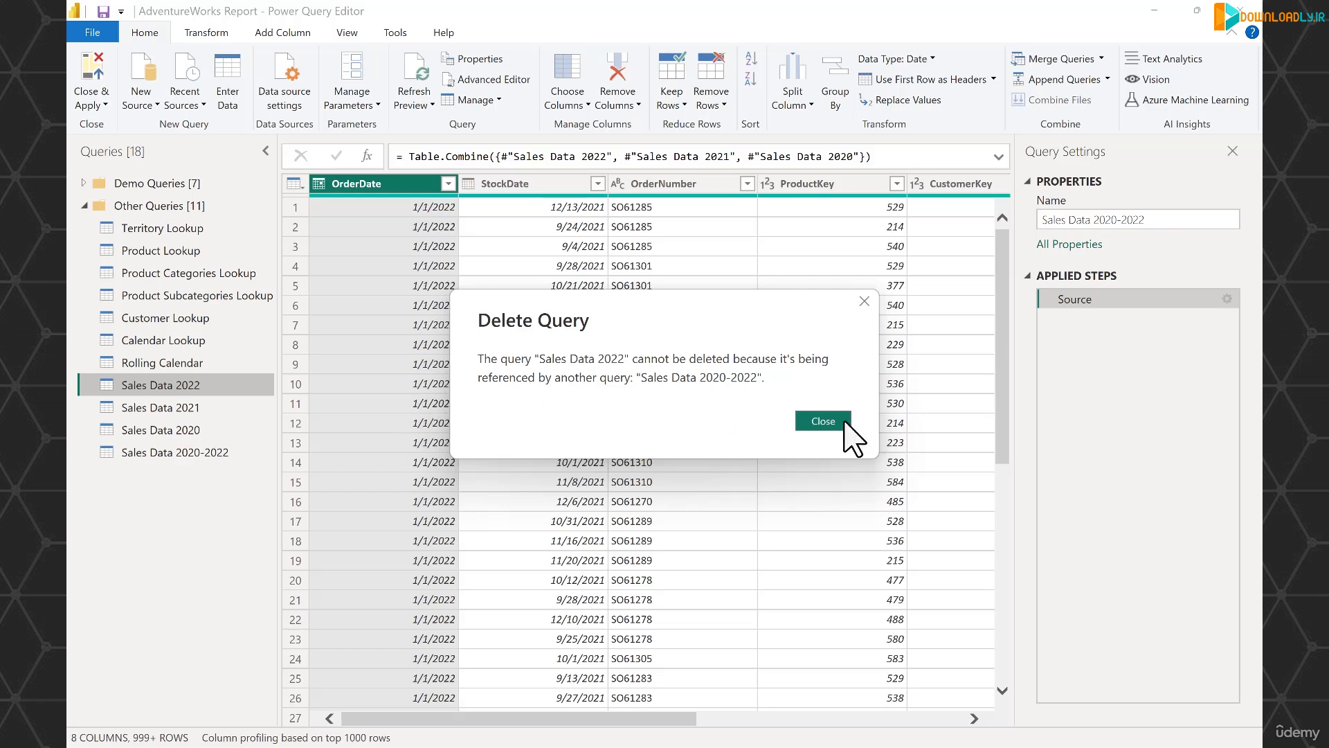
left_click(824, 422)
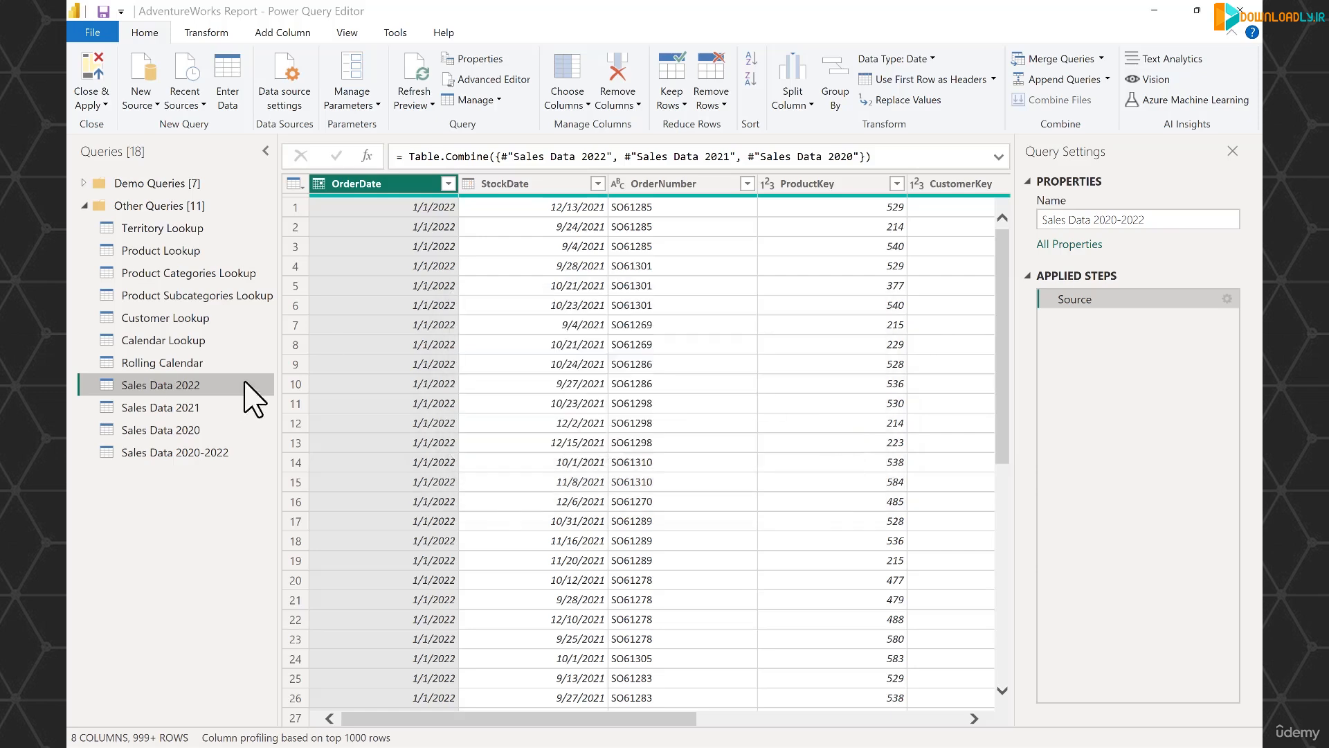
left_click(200, 457)
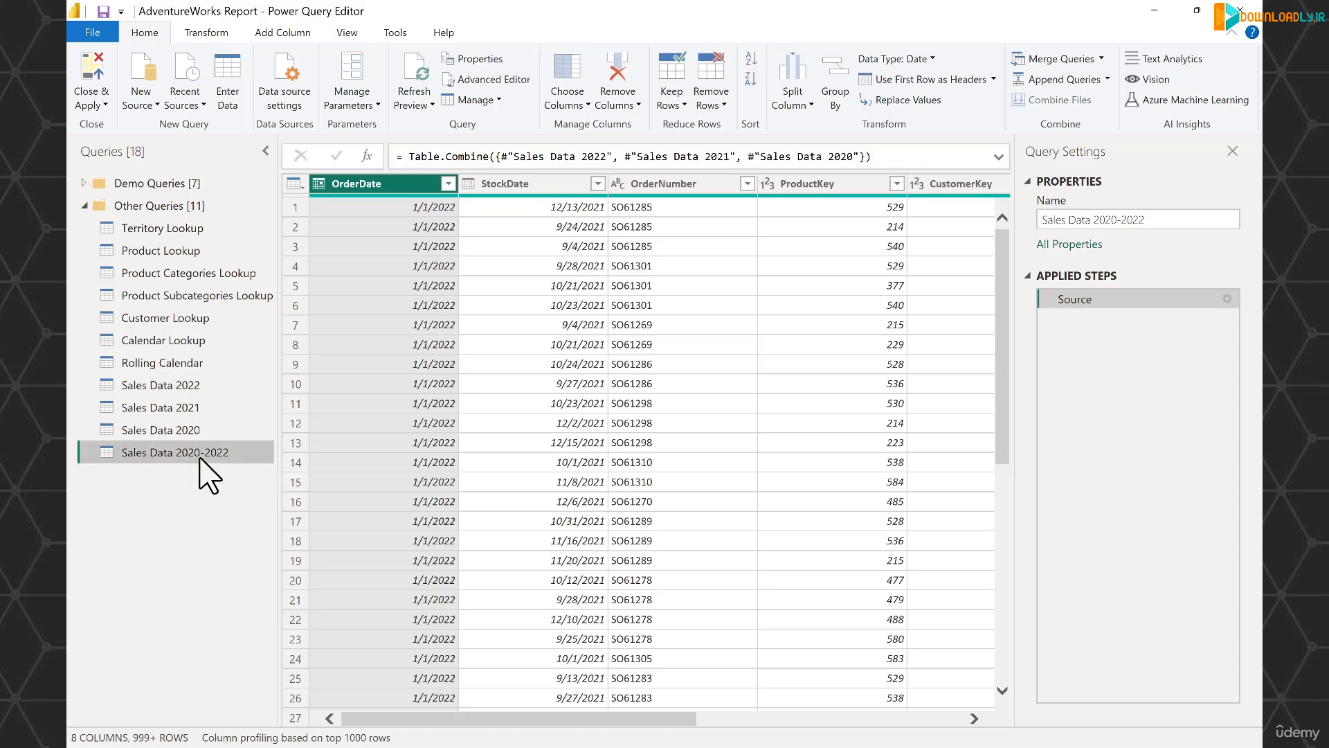